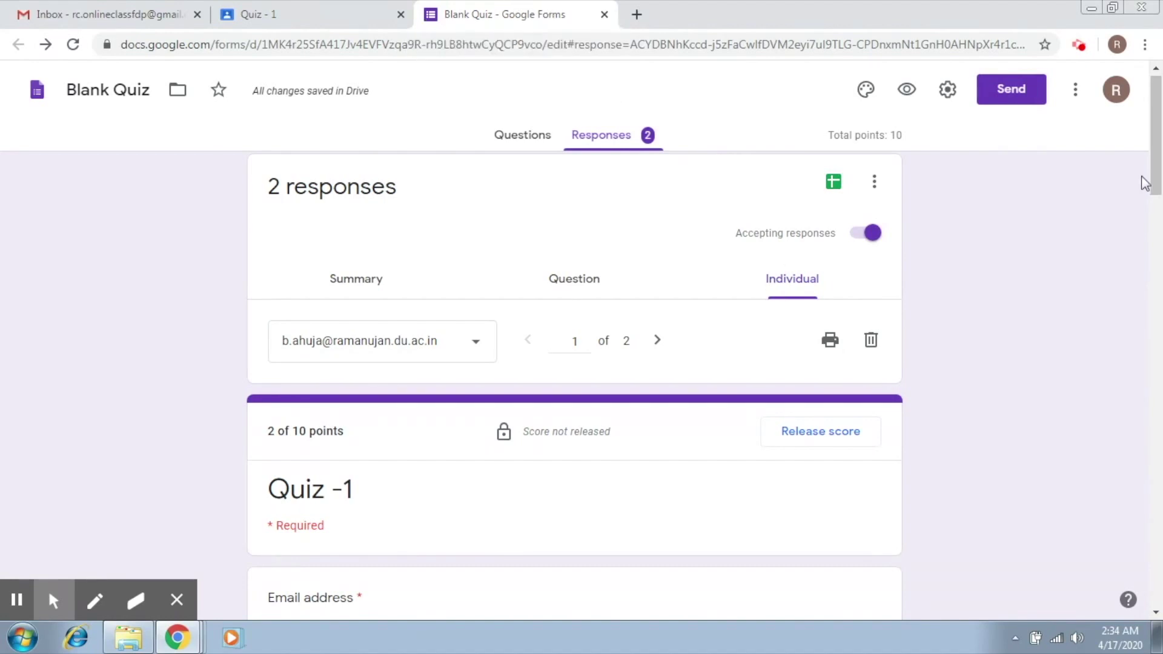
- Award the input-devices answer 1 of 2 points and save, making this response 3 of 10
drag(1157, 178, 1160, 312)
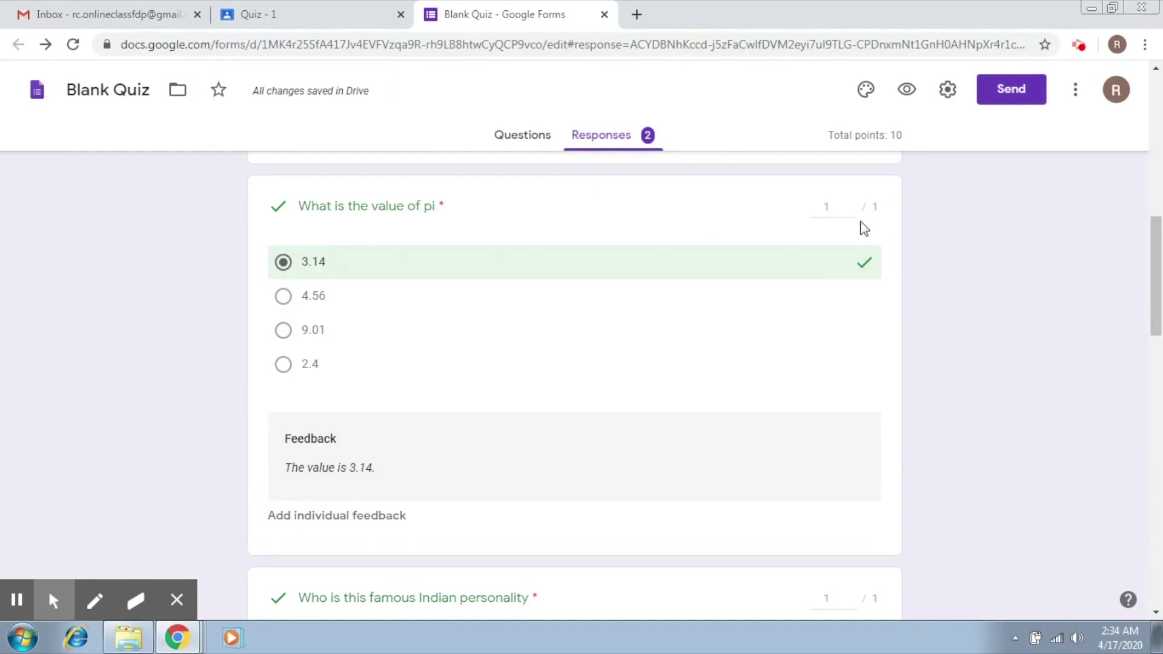
drag(1157, 303, 1161, 467)
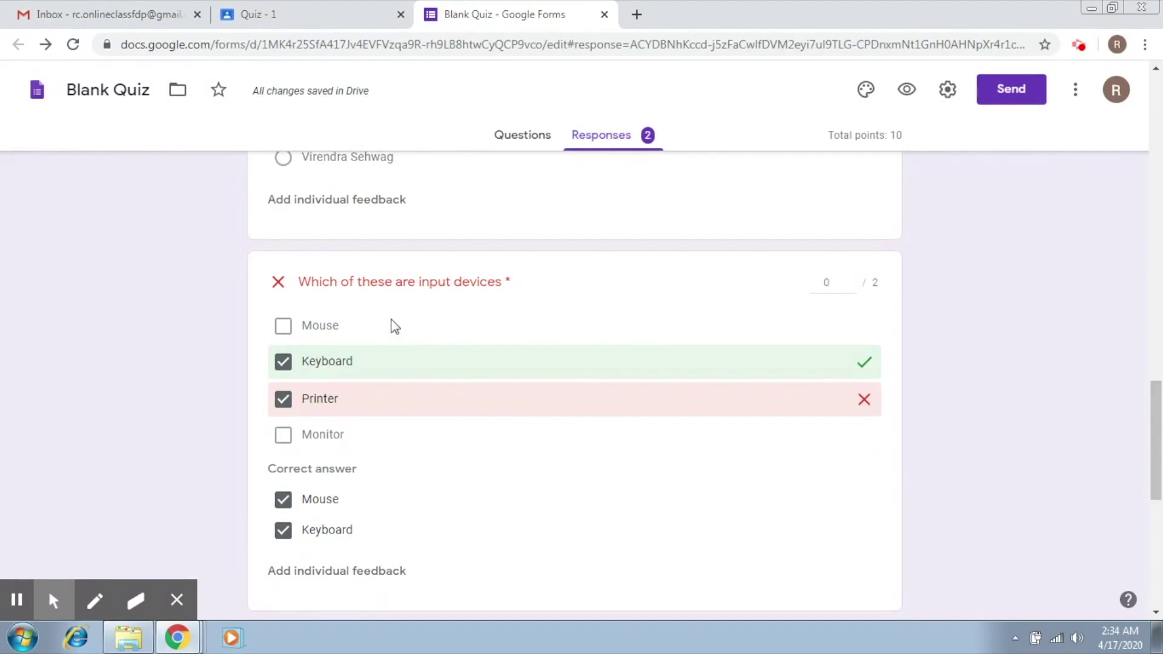
click(831, 287)
text(1)
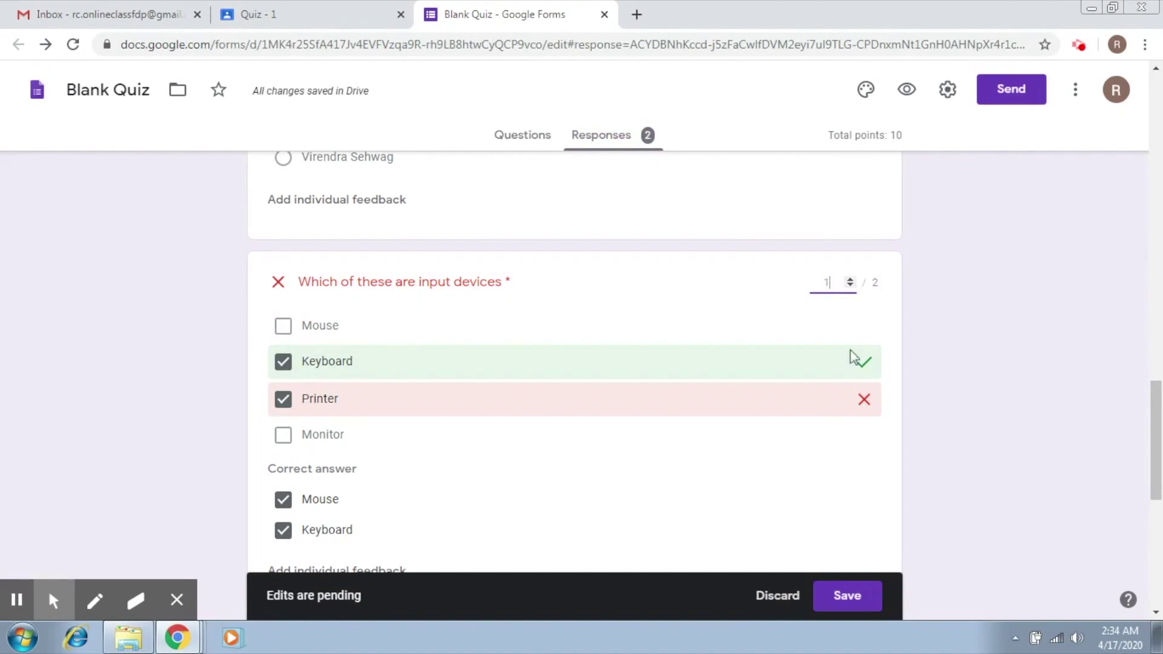
click(851, 596)
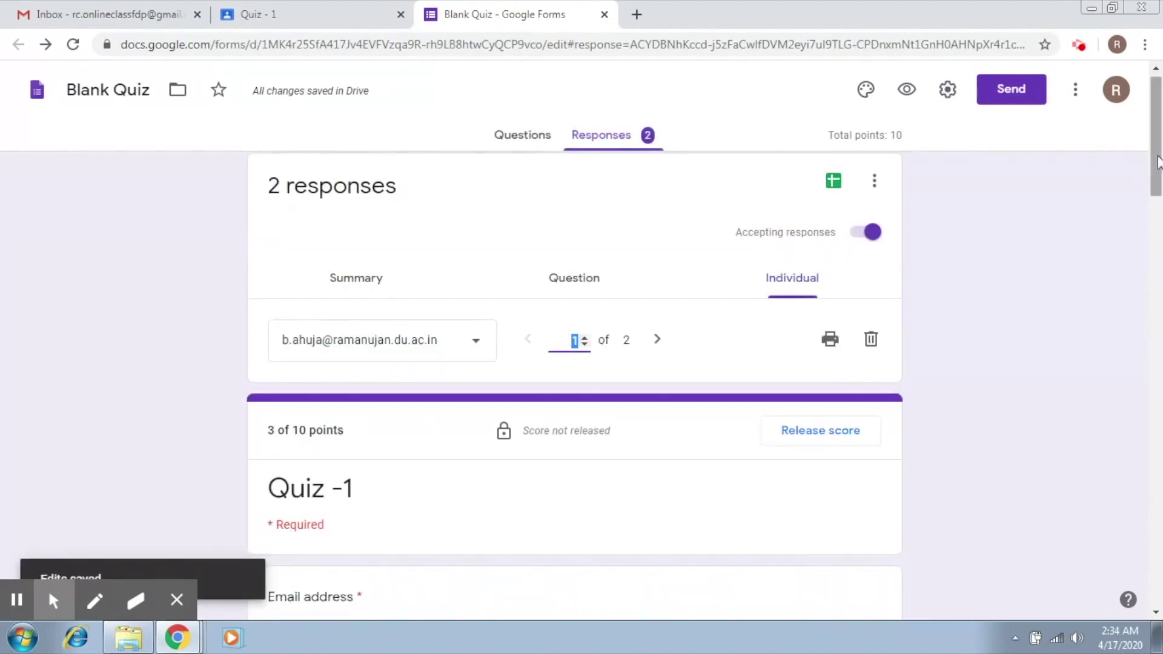
scroll(1161, 320, down, 10)
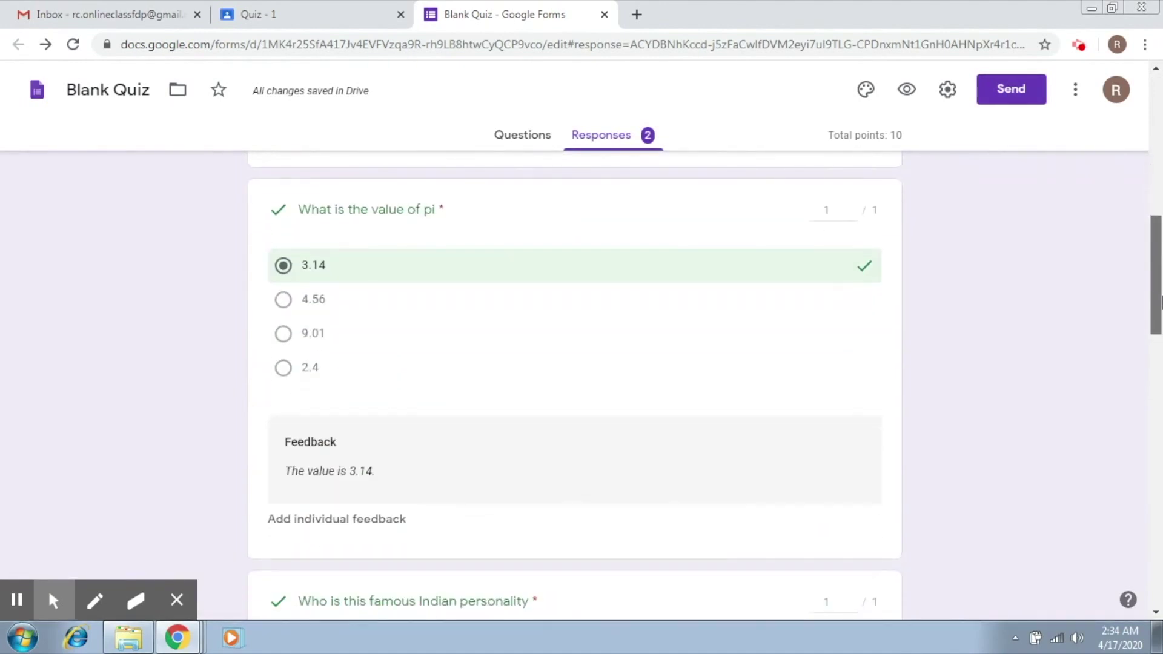
- Give the Photosynthesis answer 1 point and save it
drag(1161, 303, 1161, 536)
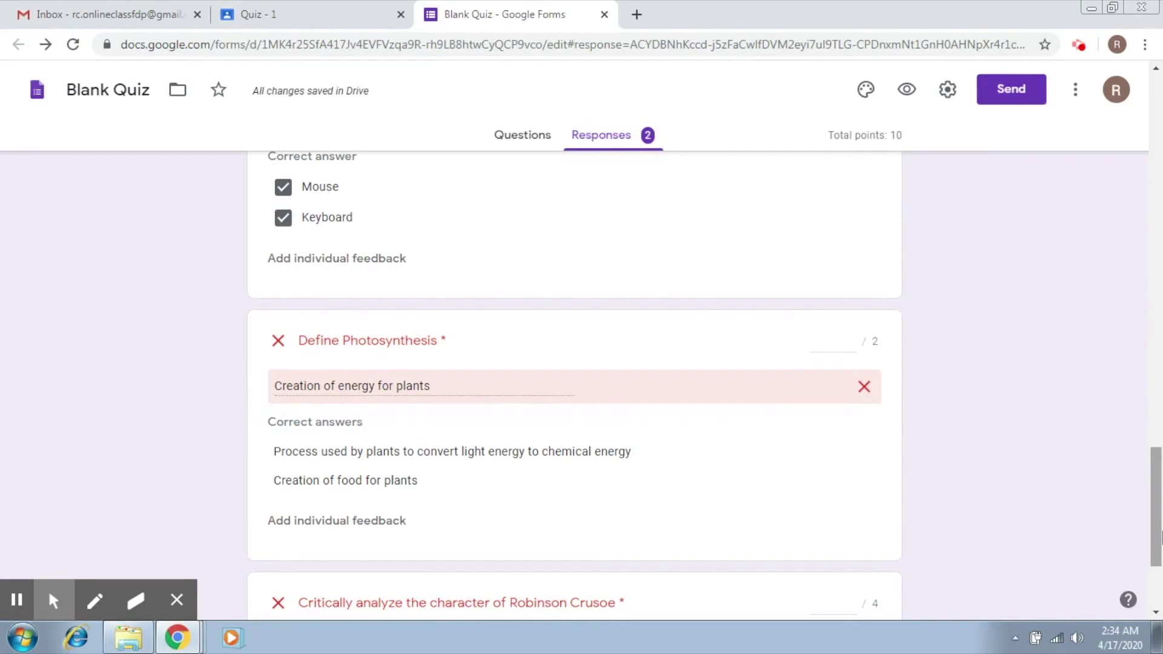
click(839, 351)
text(1)
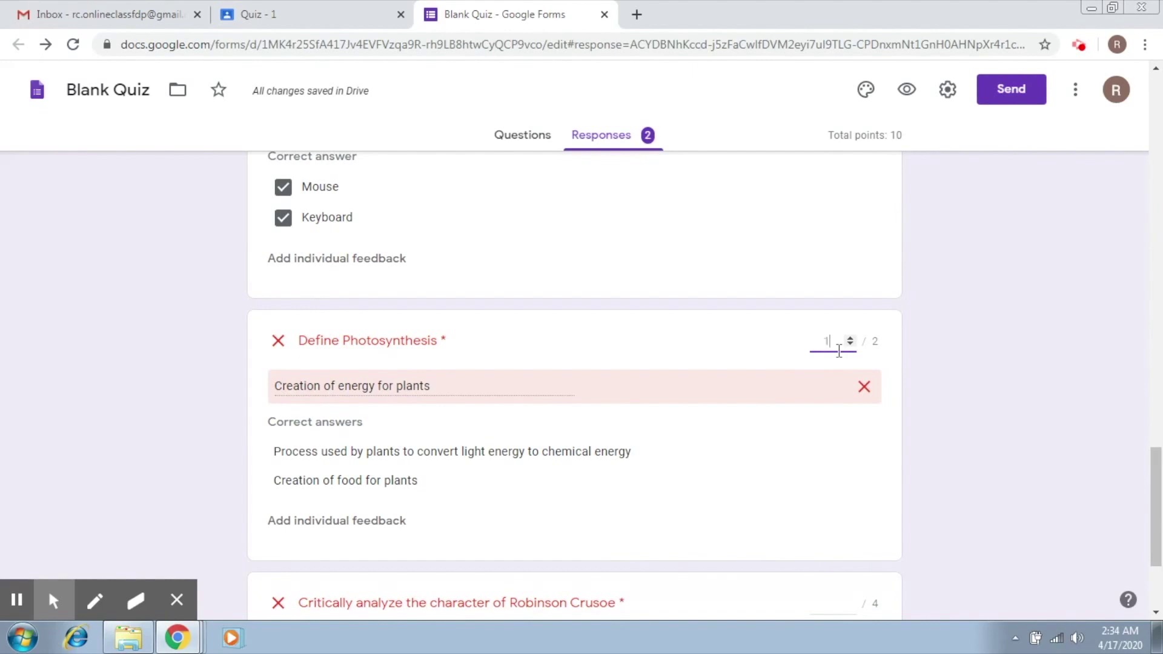
click(856, 595)
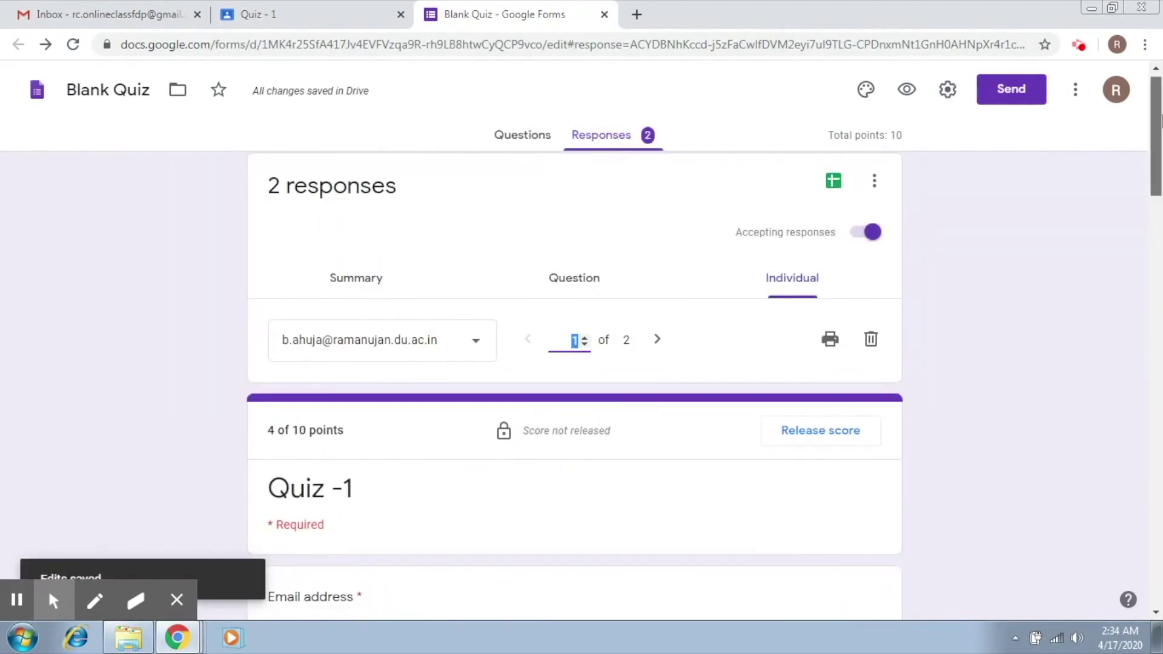
- Give the Robinson Crusoe answer 2 points and save, bringing the total to 6 of 10
drag(1158, 118, 1159, 545)
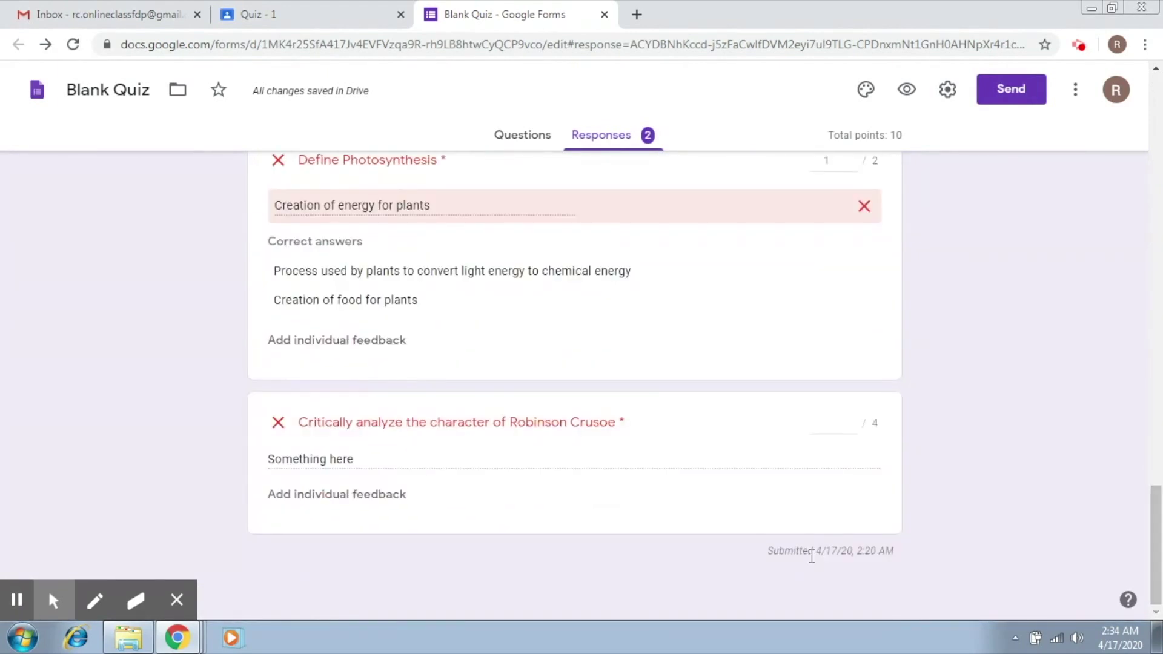
click(826, 429)
text(2)
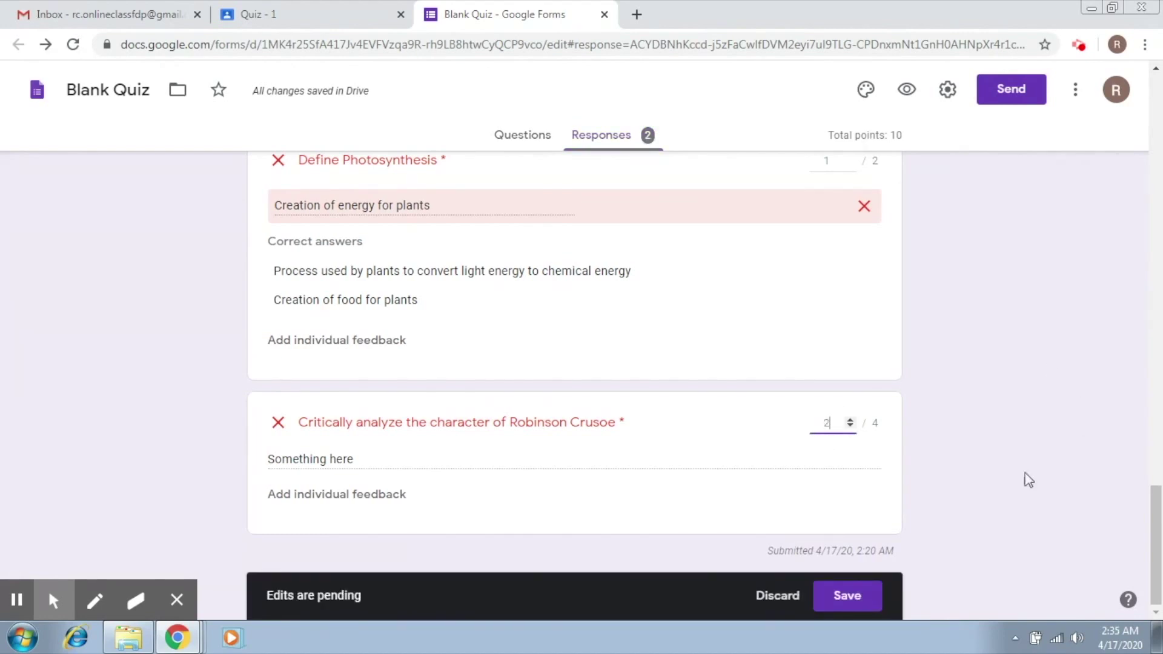
click(848, 597)
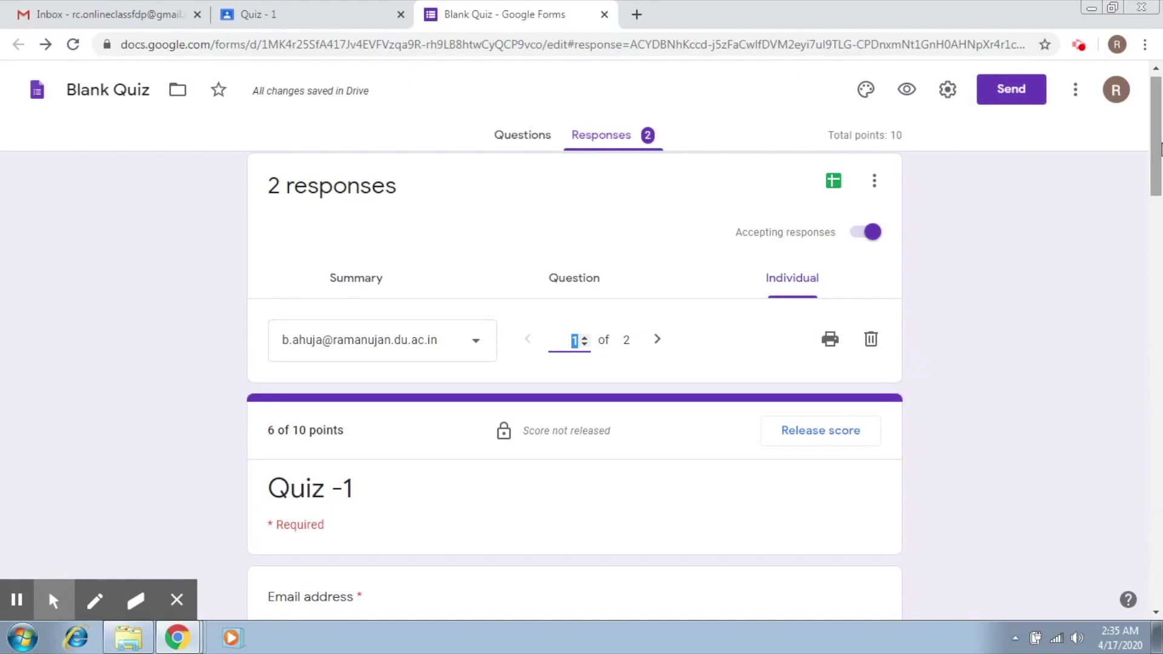
- Release the 6/10 score and email it to the respondent
click(836, 432)
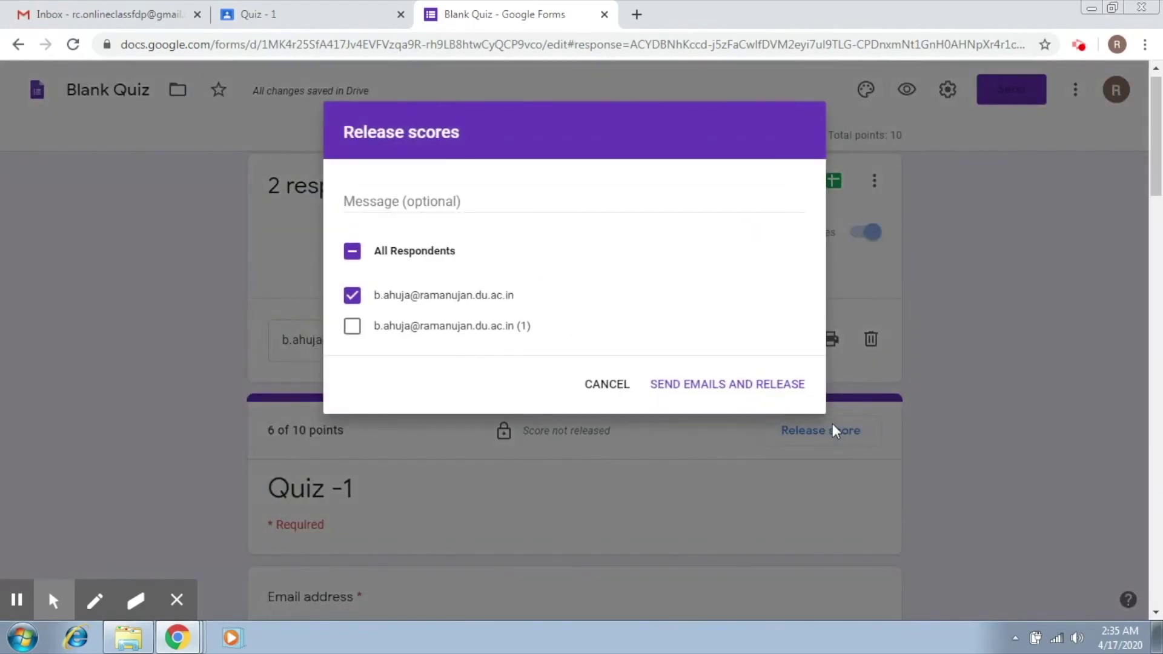
click(703, 383)
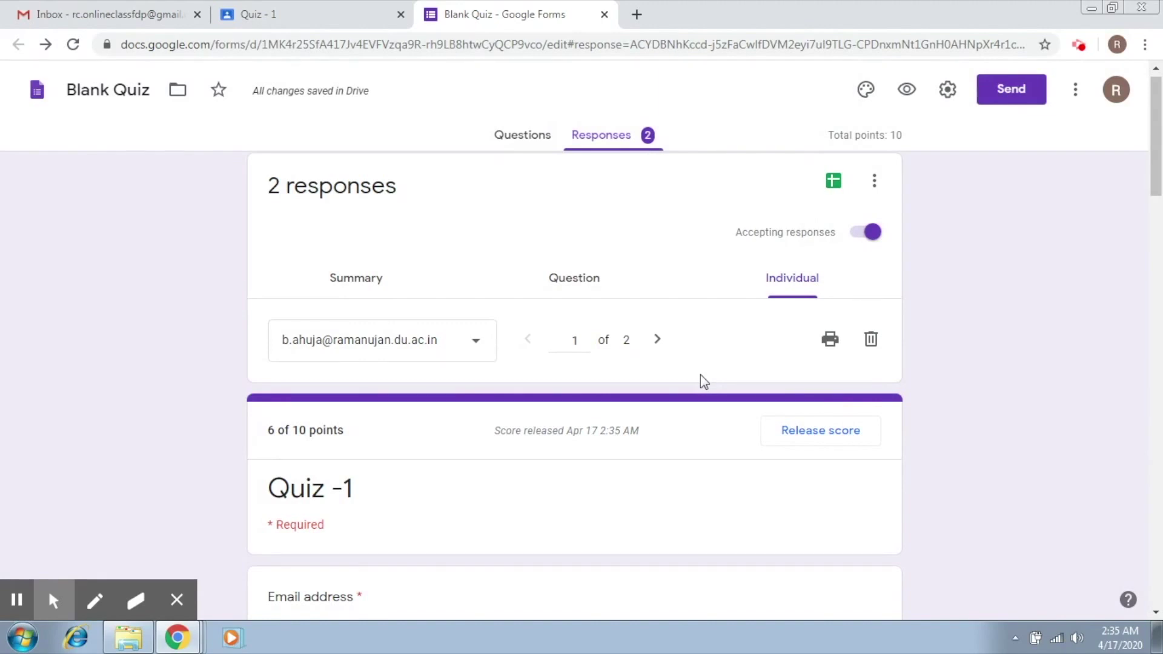
click(350, 1)
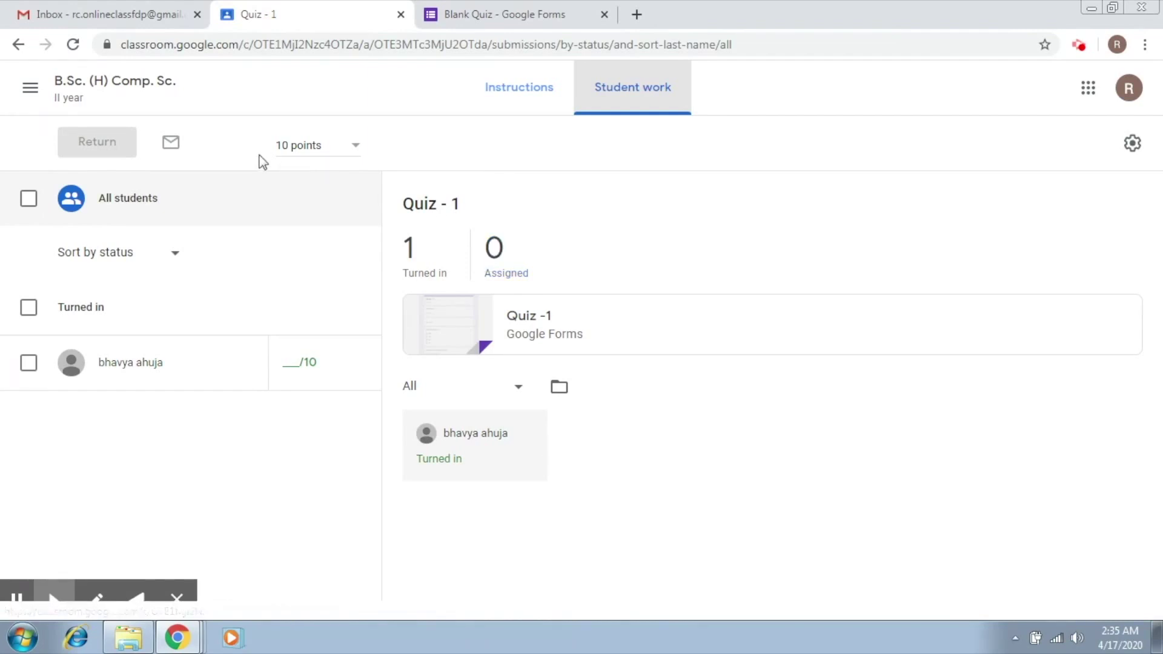
mouse_move(302, 363)
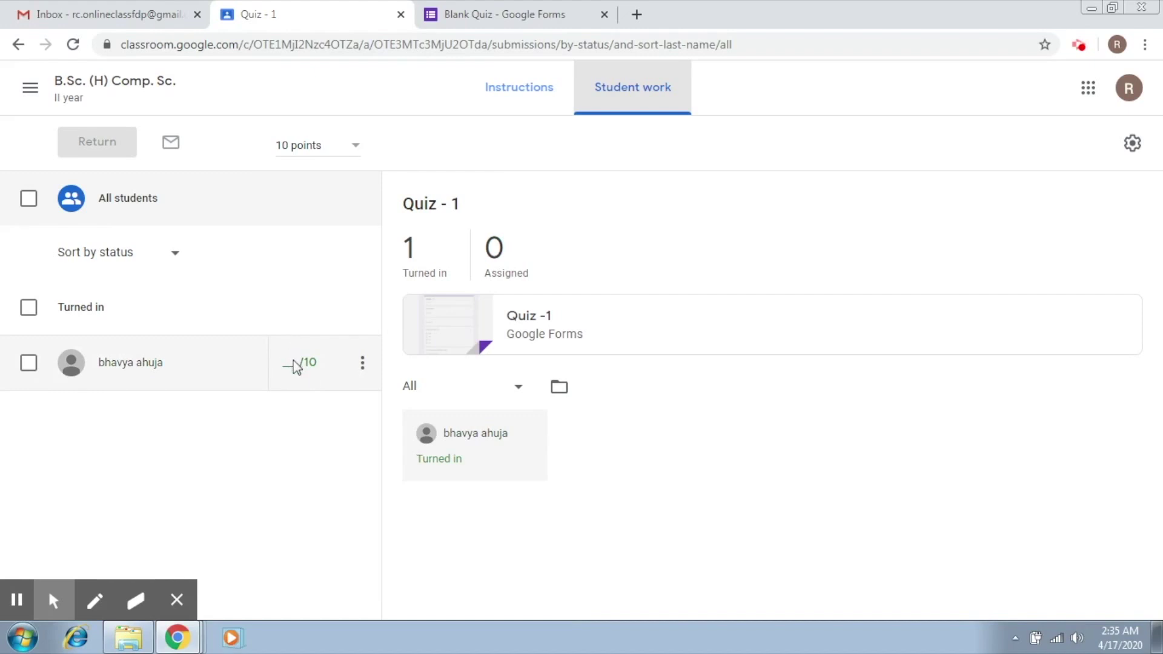
click(287, 360)
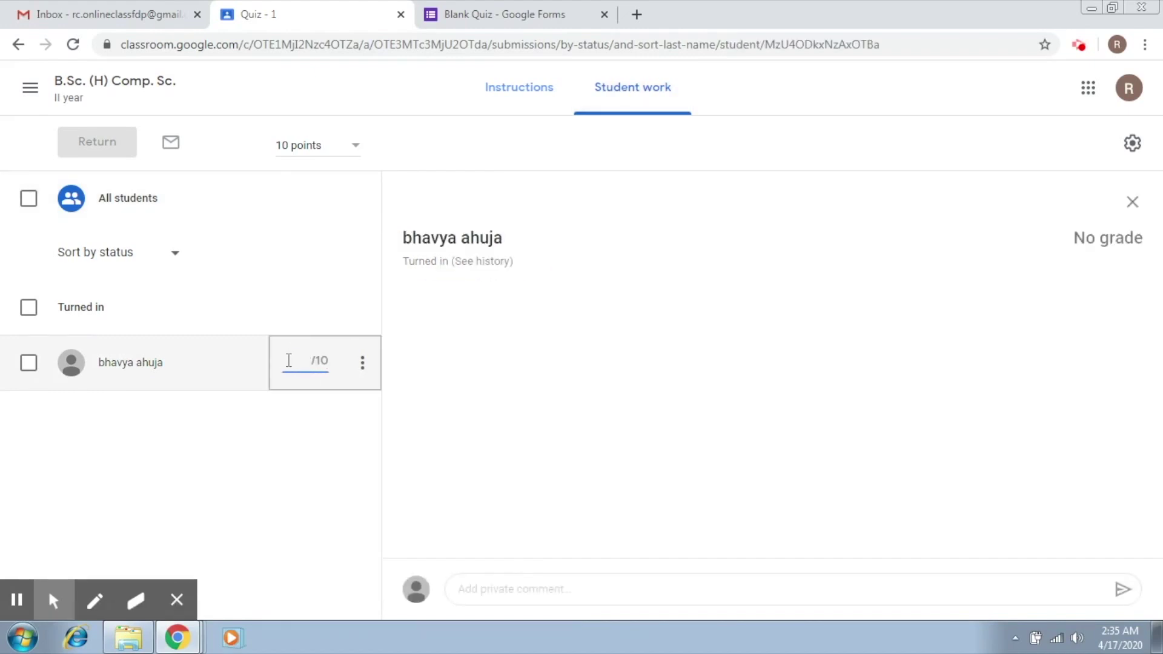
text(6)
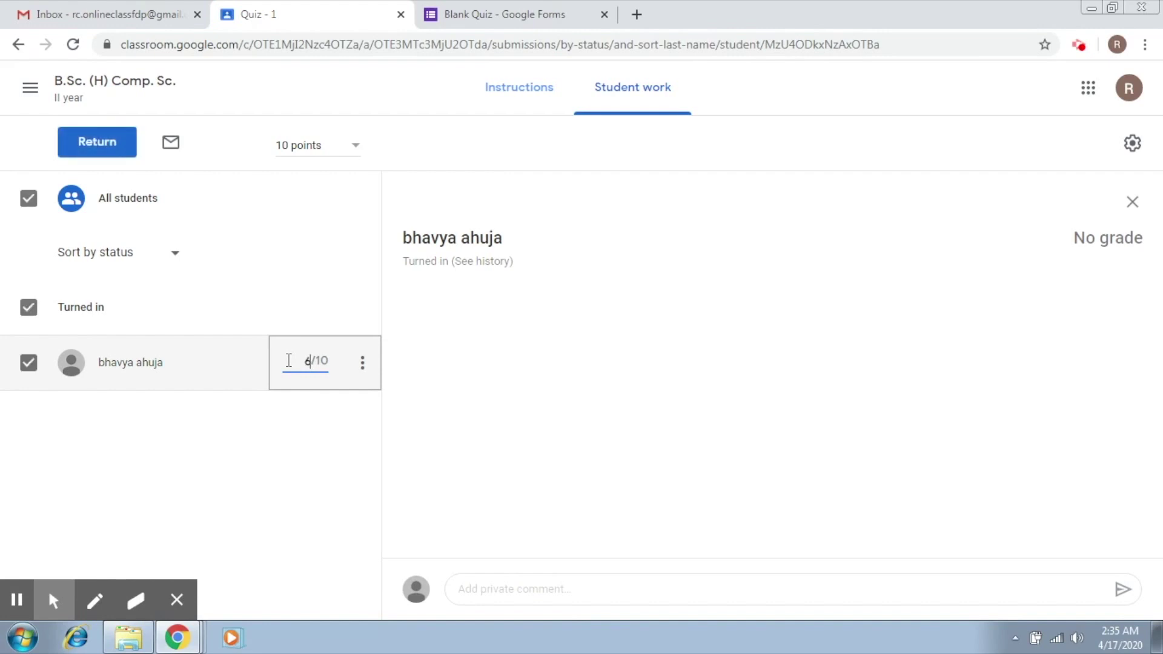
click(138, 141)
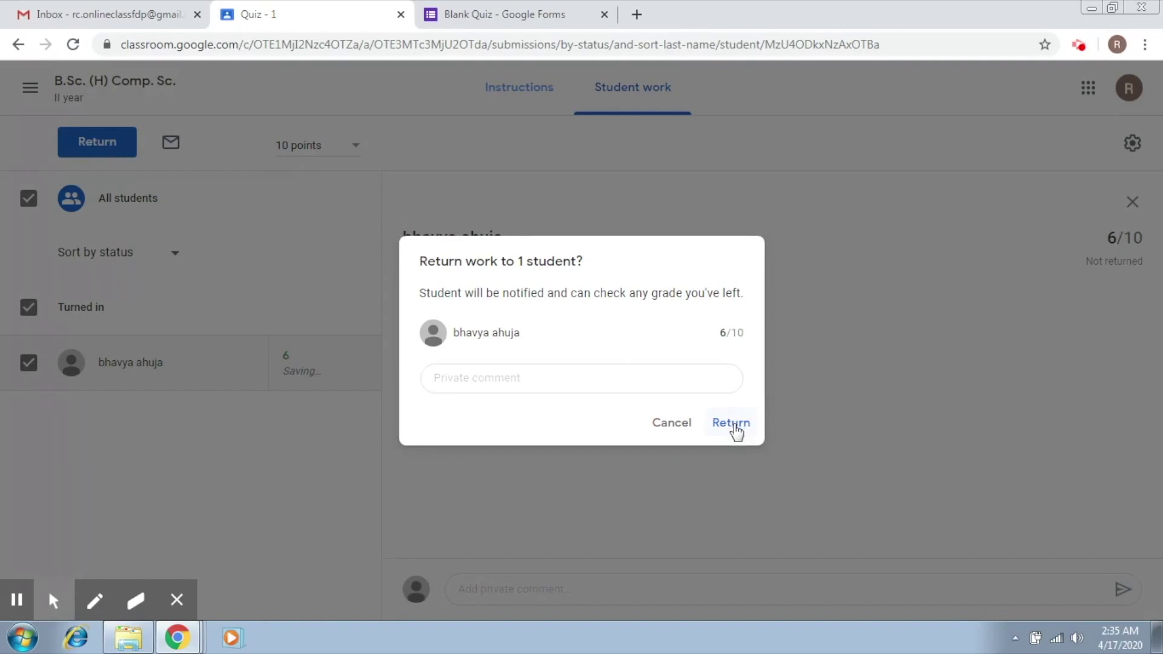
click(586, 375)
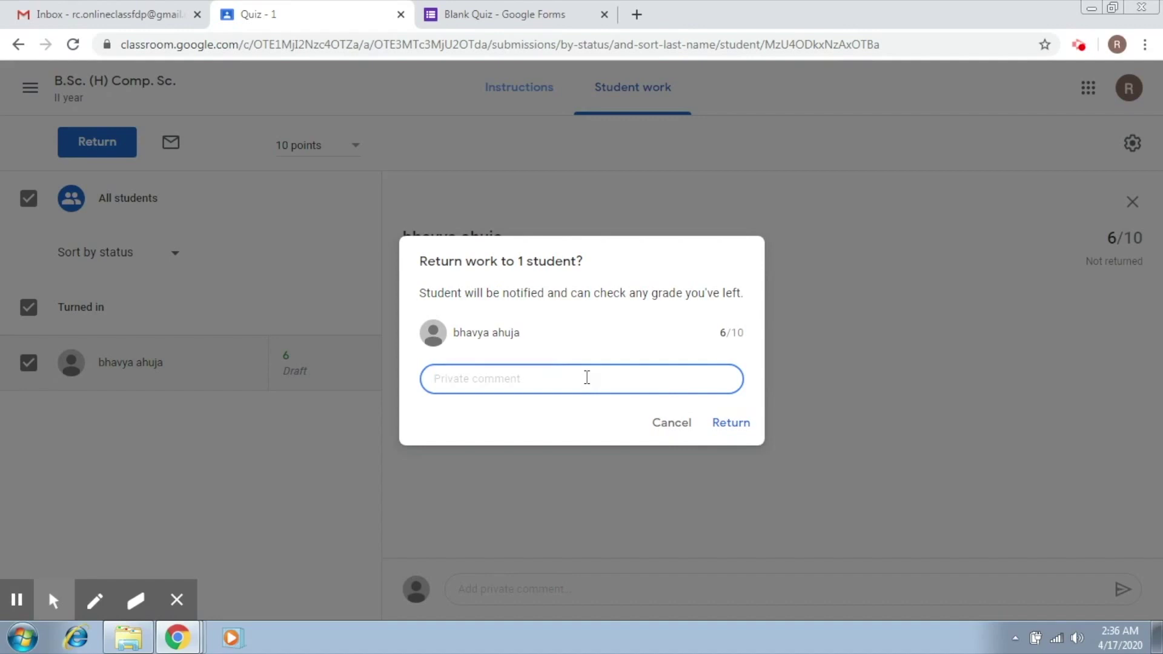
text(Try harder )
text(next time)
click(745, 426)
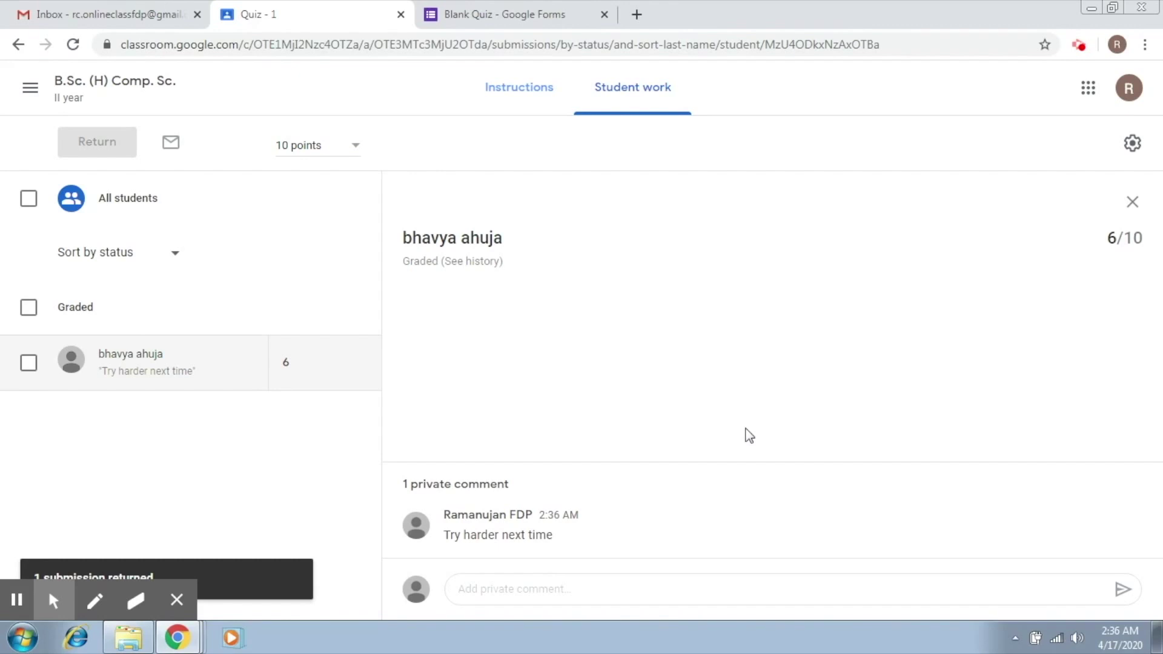
- Check the gradebook showing Quiz - 1 scored 6, then go to Classwork
click(158, 88)
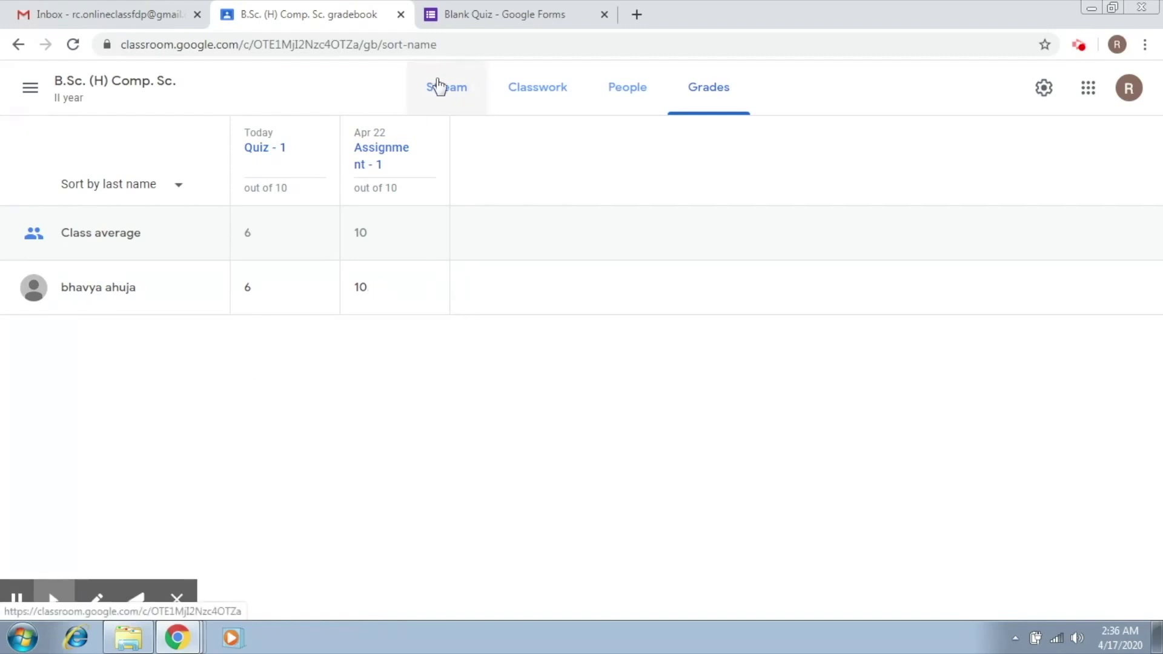
click(510, 83)
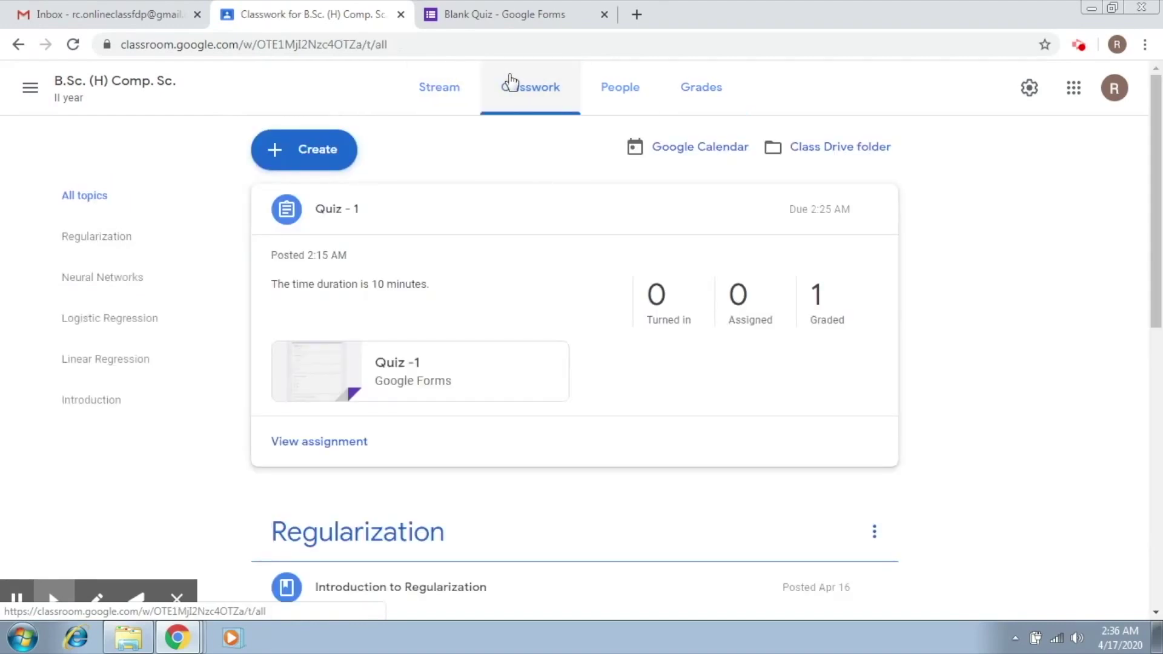
- Create a new question post titled 'Implement Linear Regression in Python'
click(346, 163)
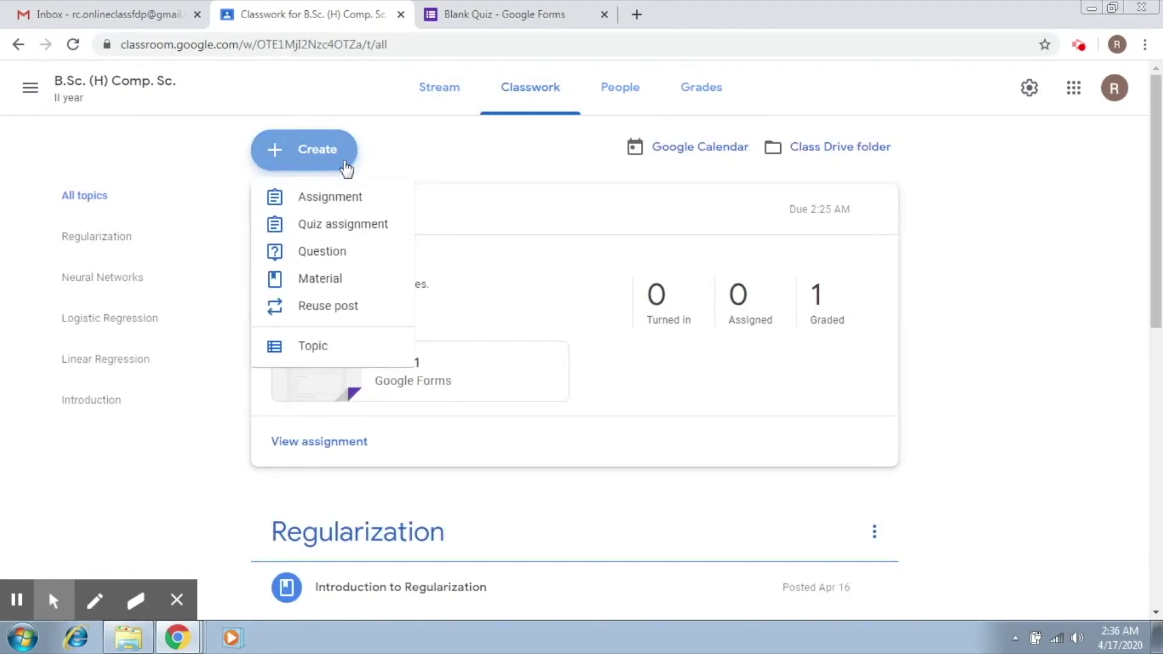
click(332, 257)
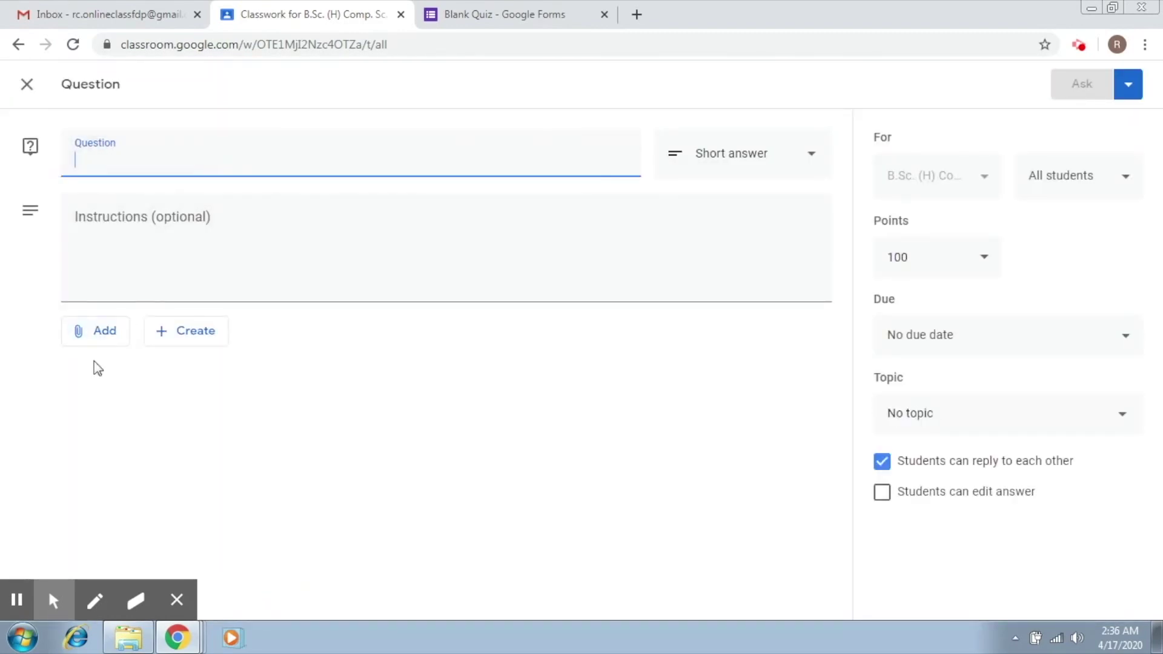
click(100, 339)
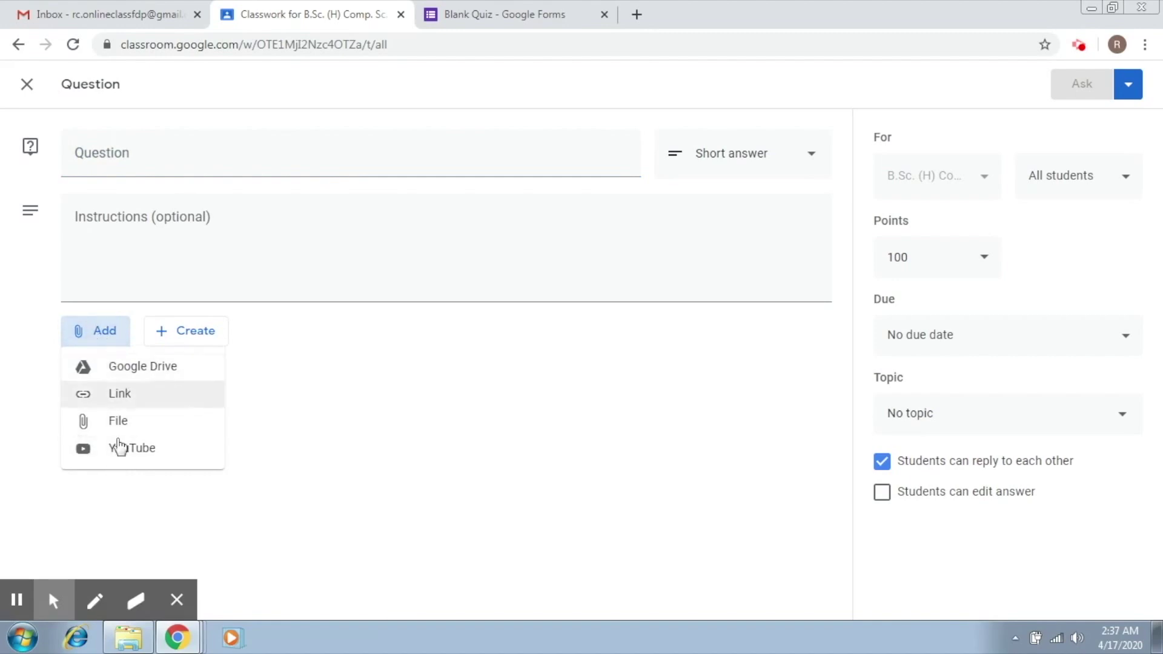
click(153, 154)
click(126, 155)
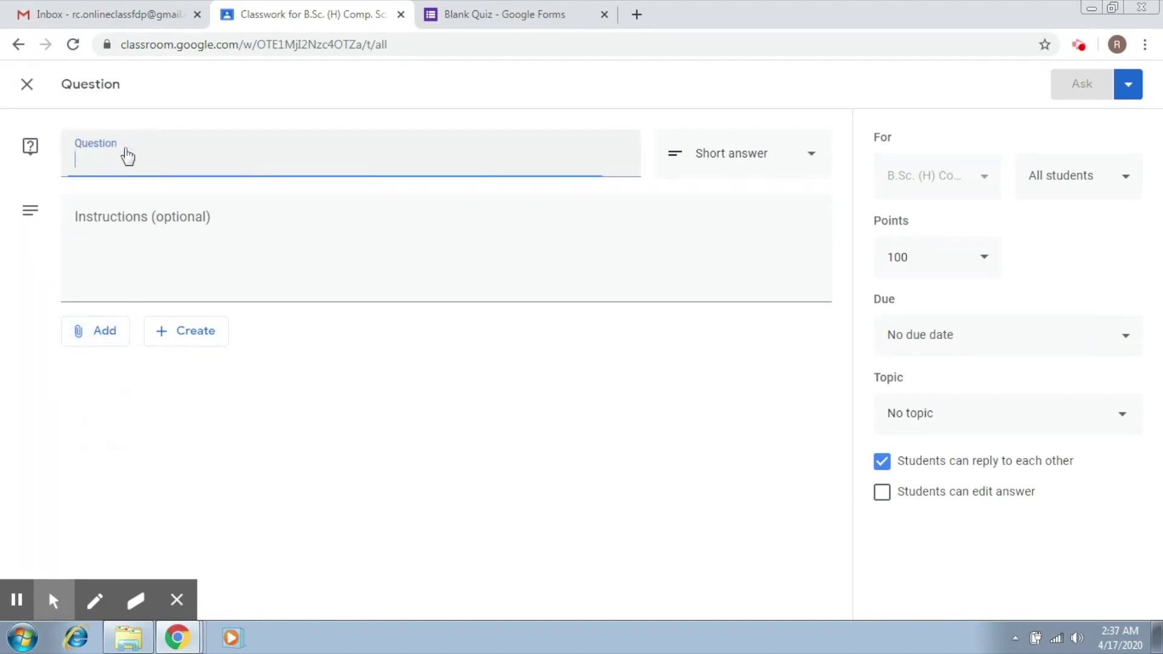
text(Im)
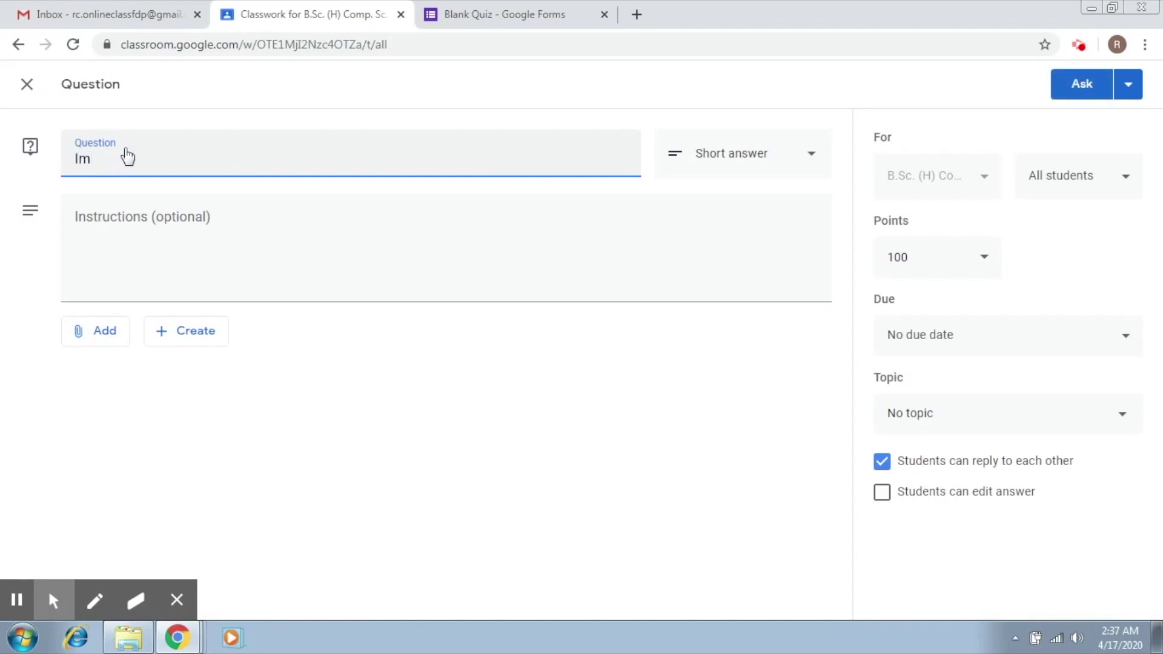
text(plement )
text(Line)
text(ar Regression)
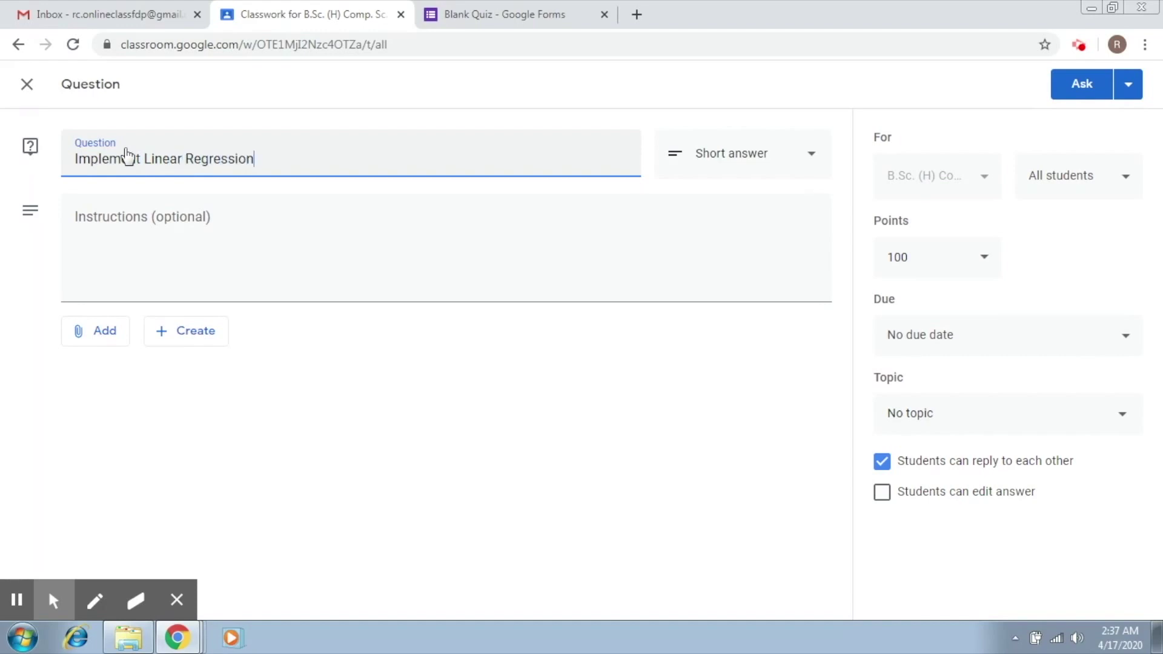
text(in Pyth)
text(on)
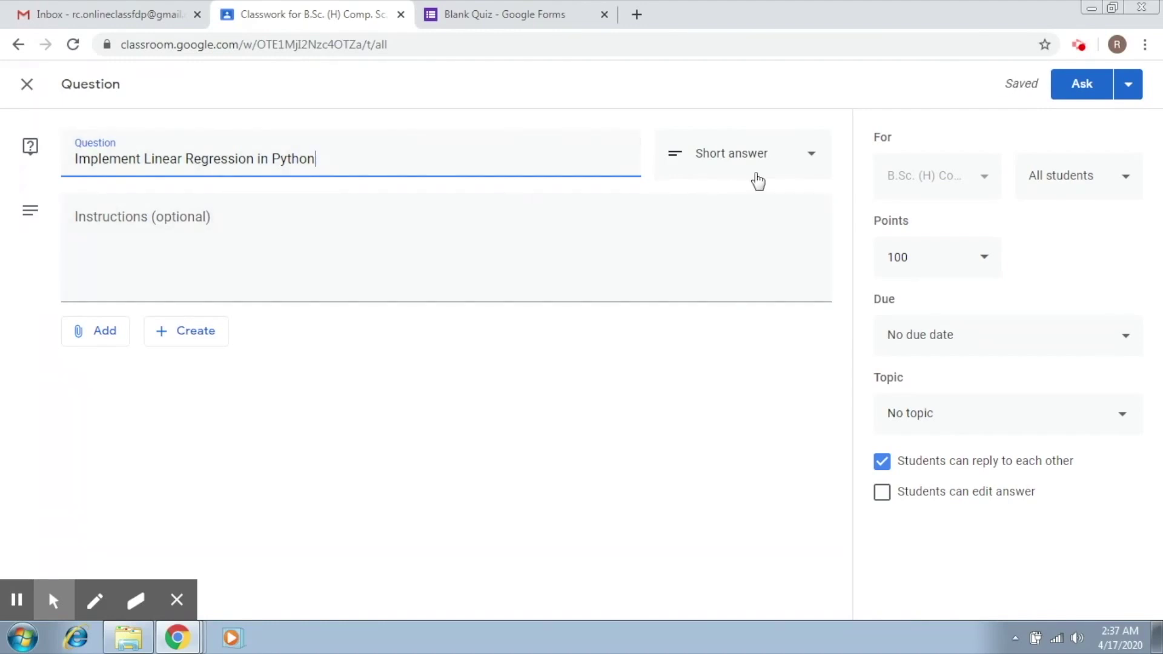
- Keep the question as Short answer and set it to 10 points
click(807, 158)
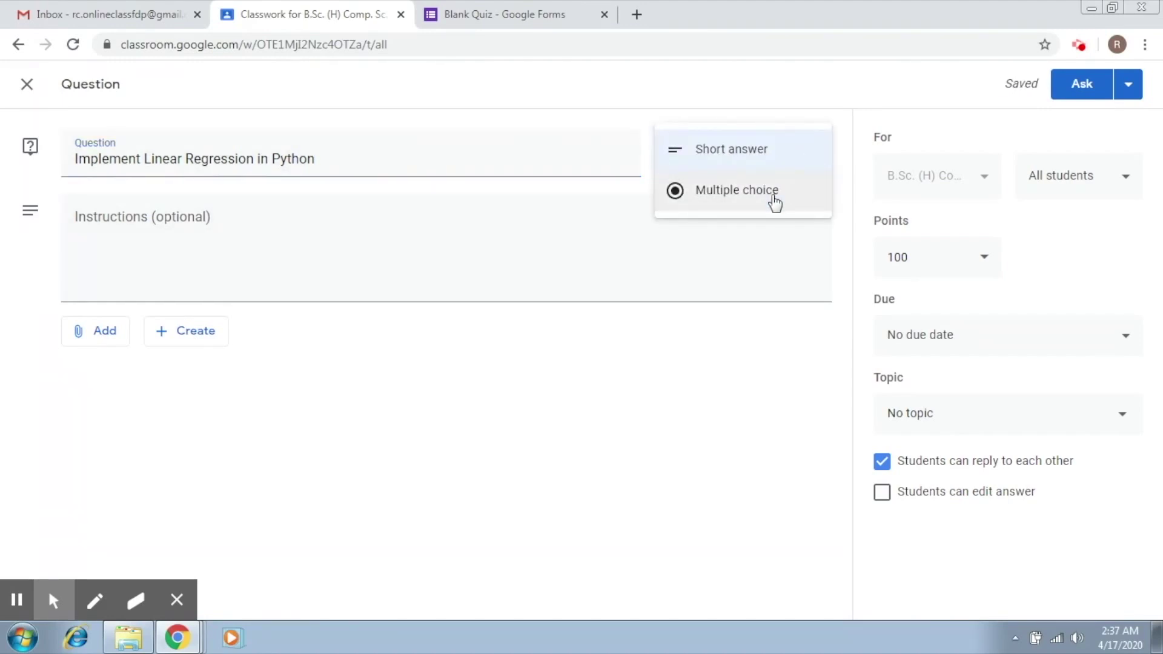
click(751, 156)
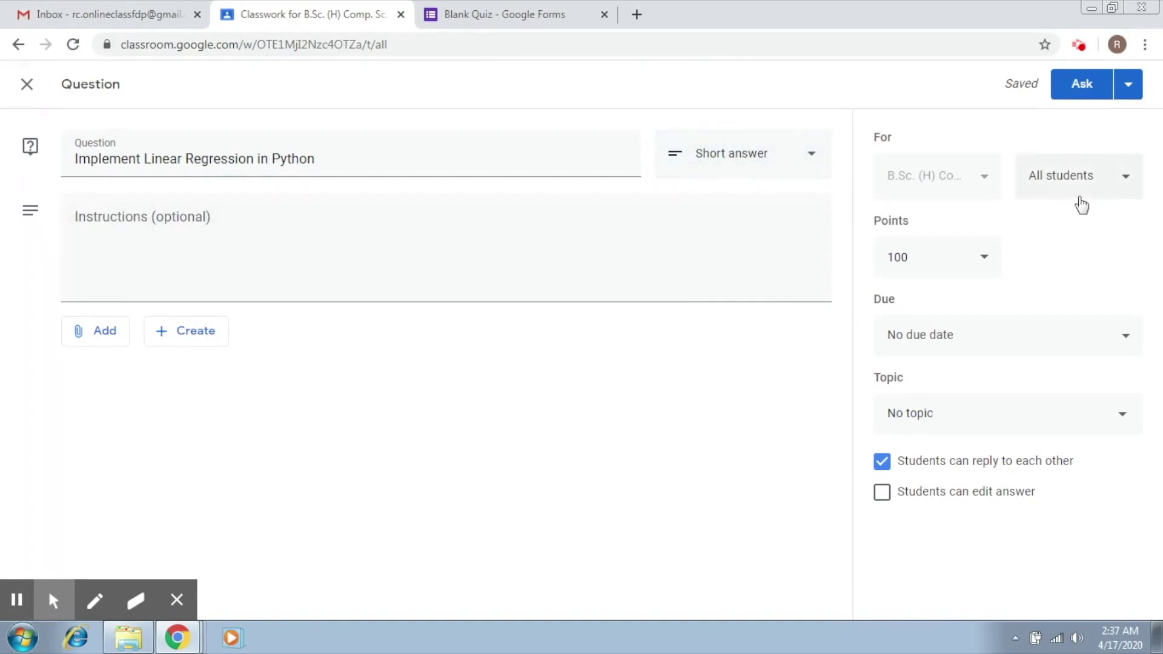
click(916, 255)
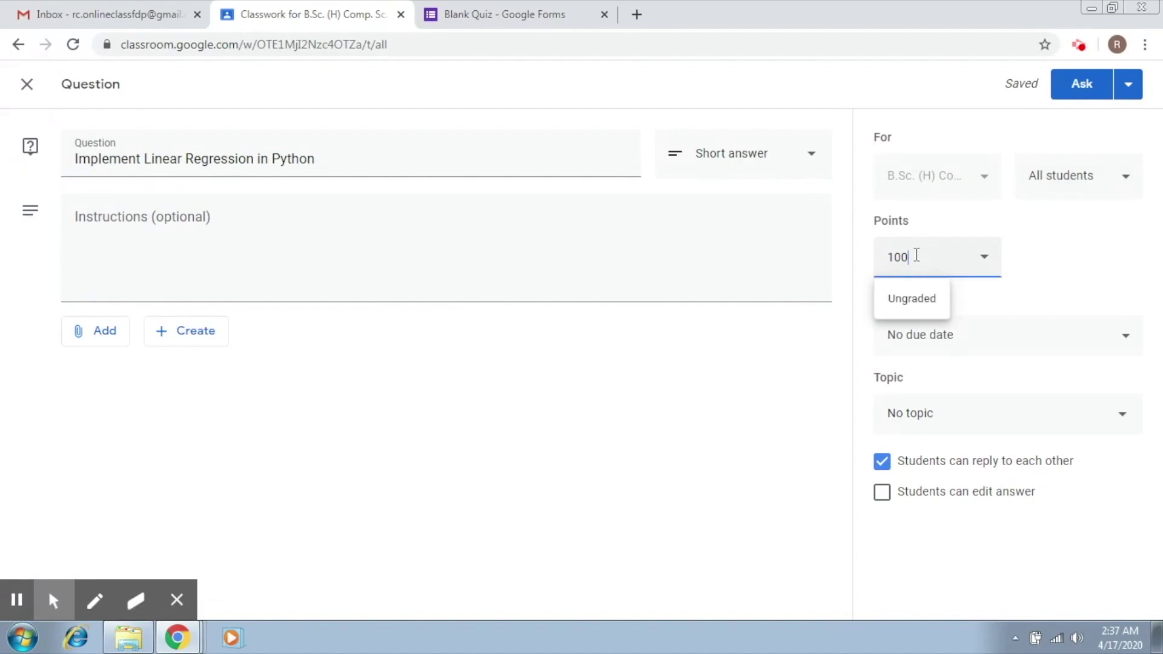
key(BackSpace)
click(1130, 317)
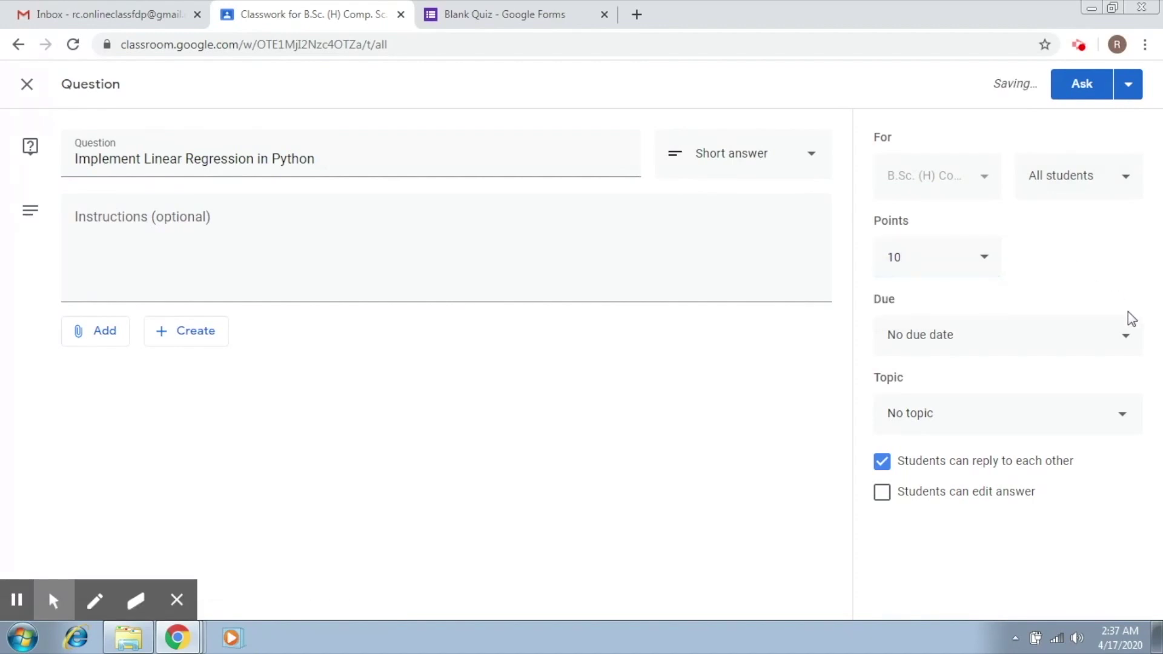
- Post the question to the class and expand its Classwork card
click(1129, 84)
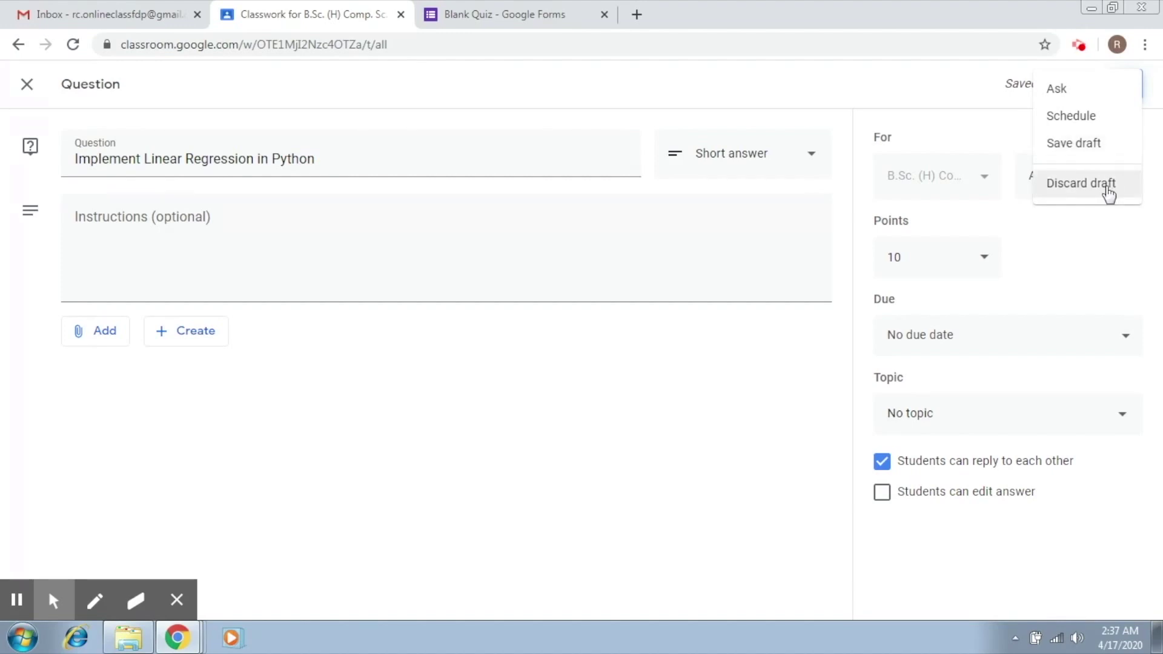
click(1080, 89)
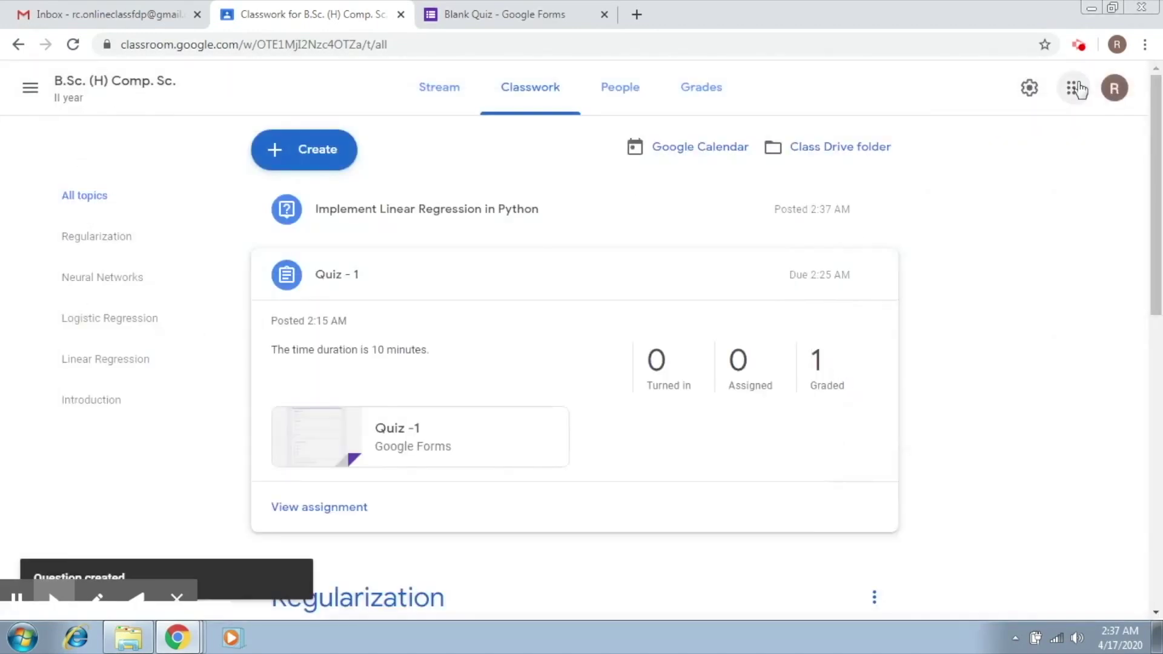
mouse_move(574, 209)
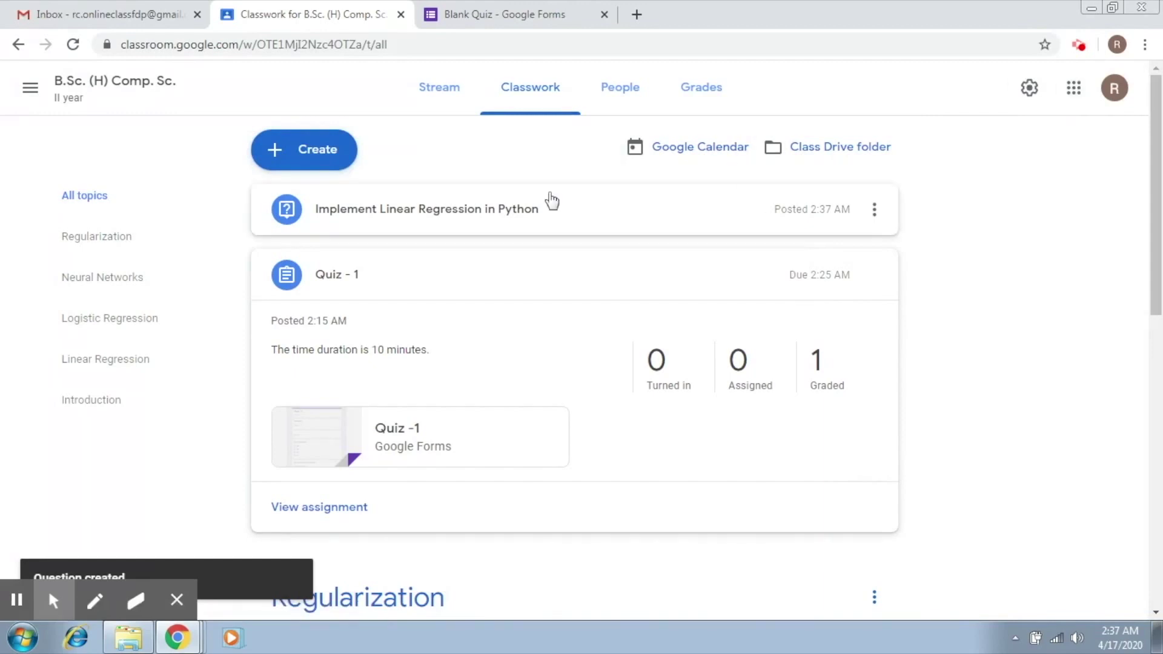
click(517, 212)
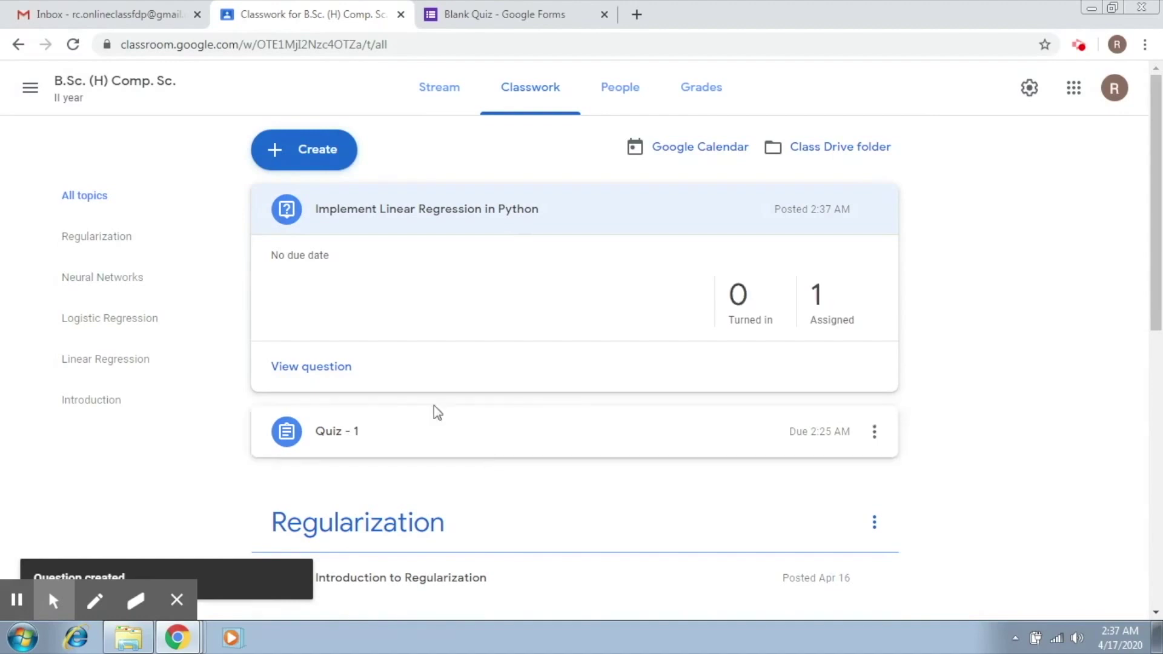
key(alt+Tab)
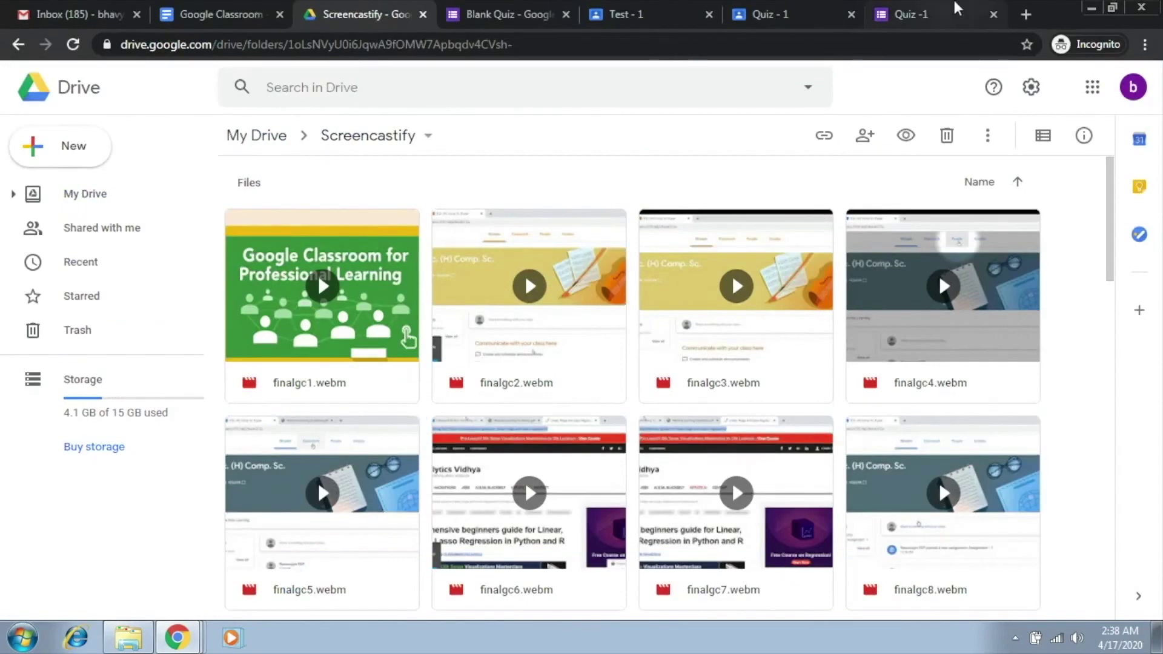
- As the student, view the returned Quiz - 1 grade and comment
click(954, 6)
click(670, 9)
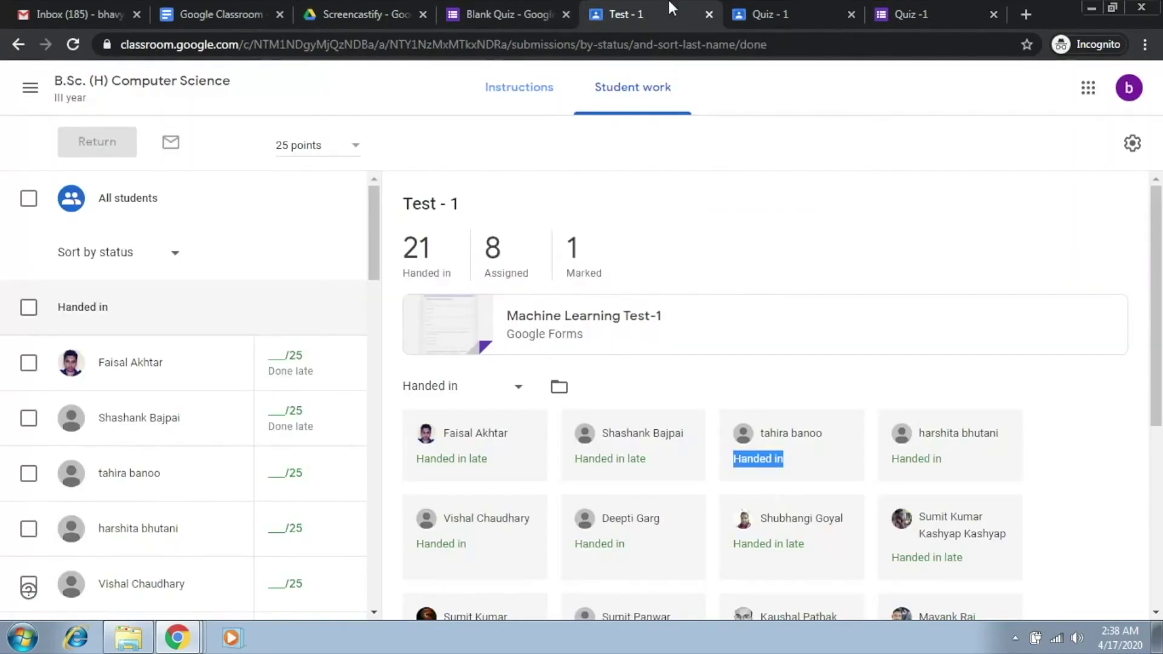
click(135, 89)
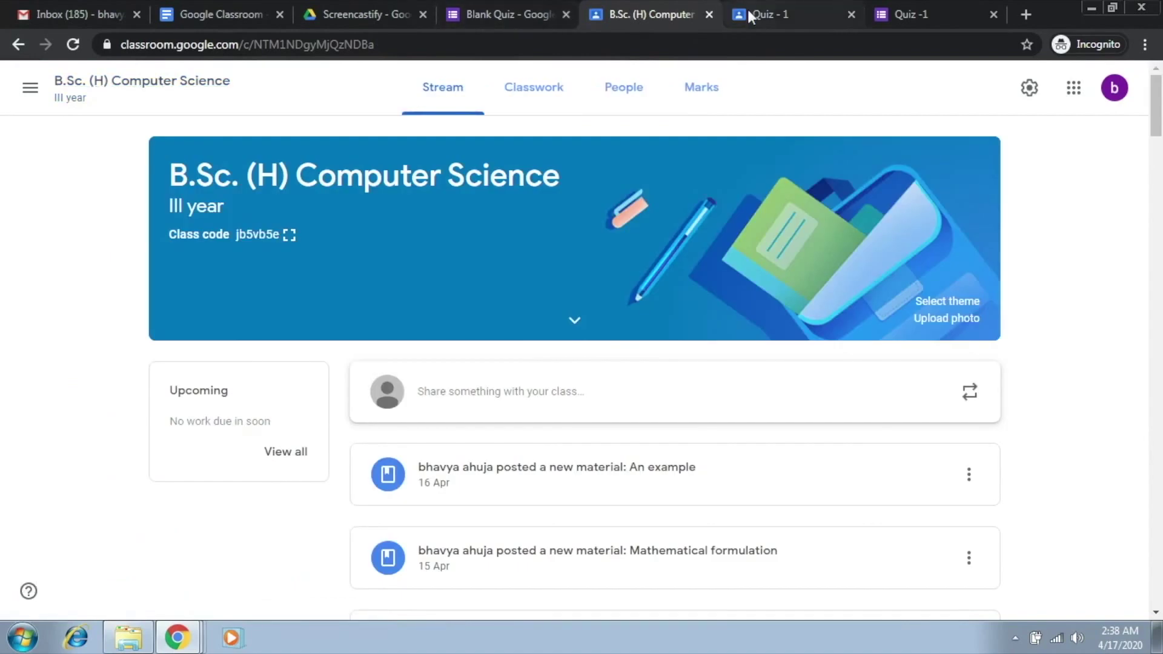
click(799, 11)
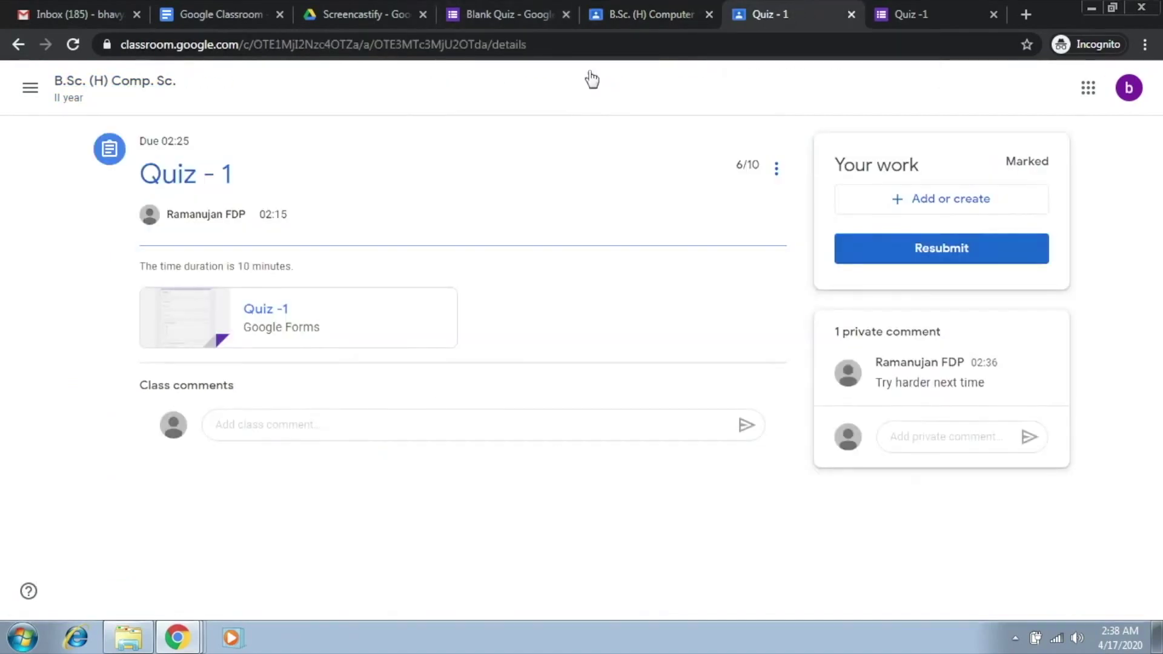
click(161, 81)
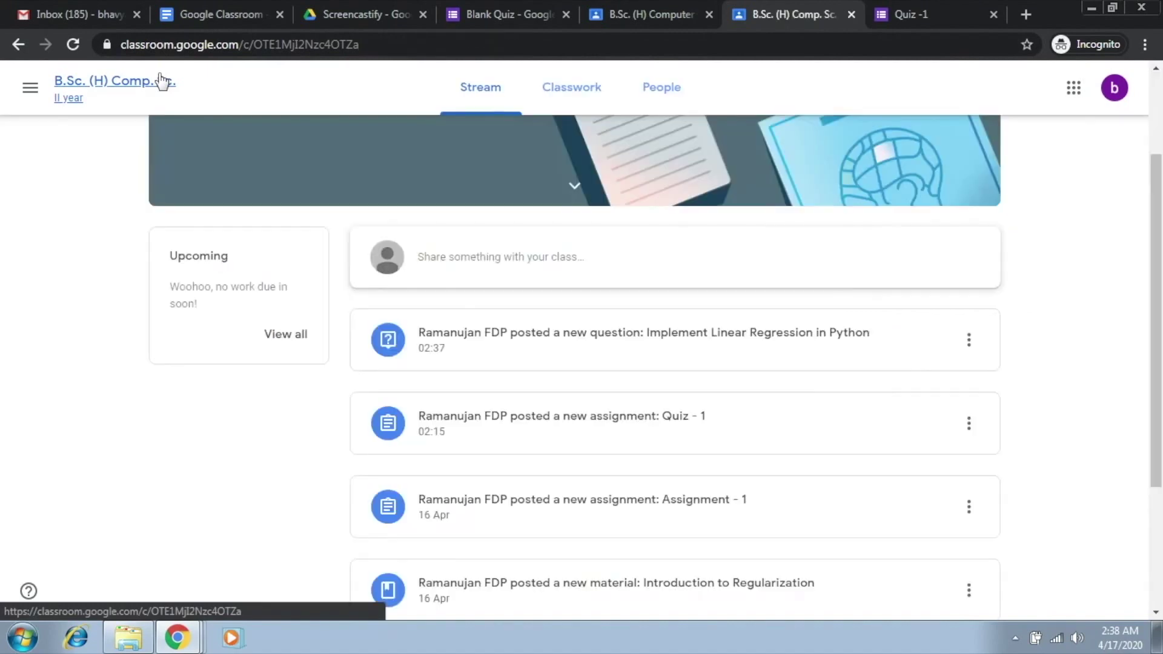
- Answer the Linear Regression question with 'Code....' and hand it in
click(479, 334)
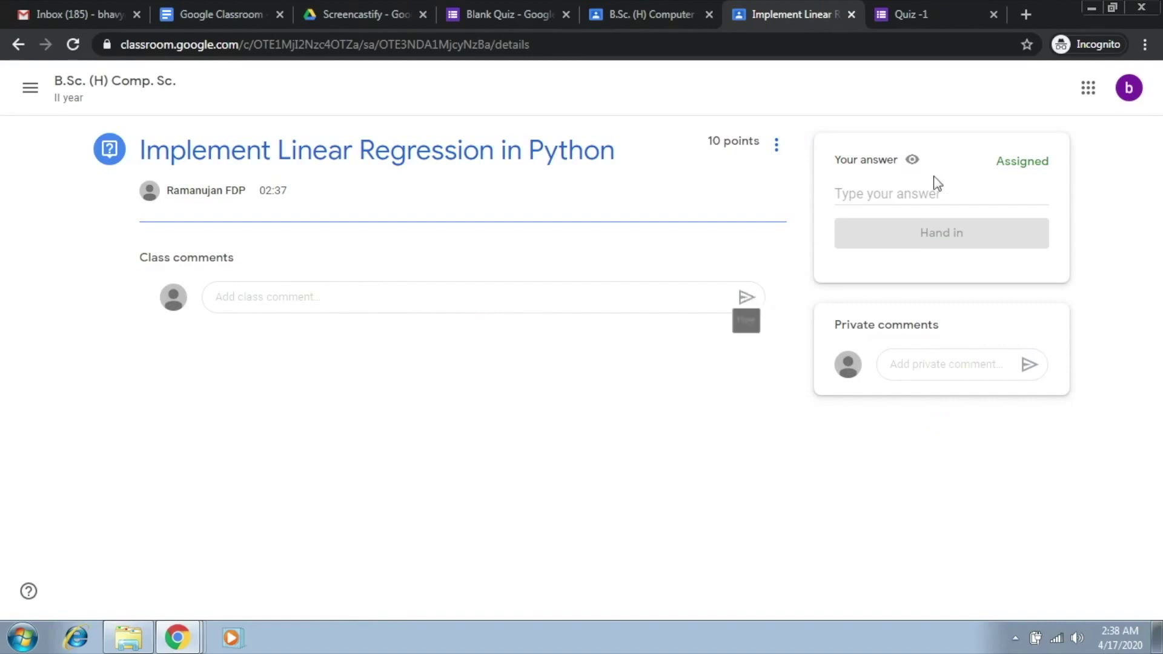
click(921, 198)
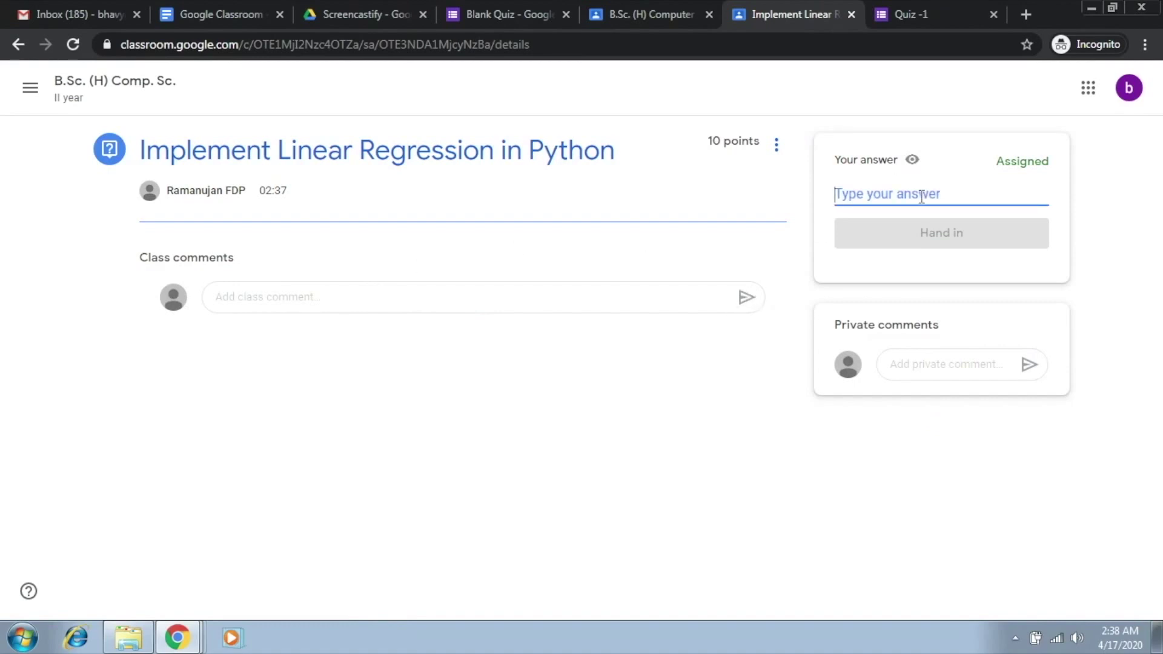
text(C)
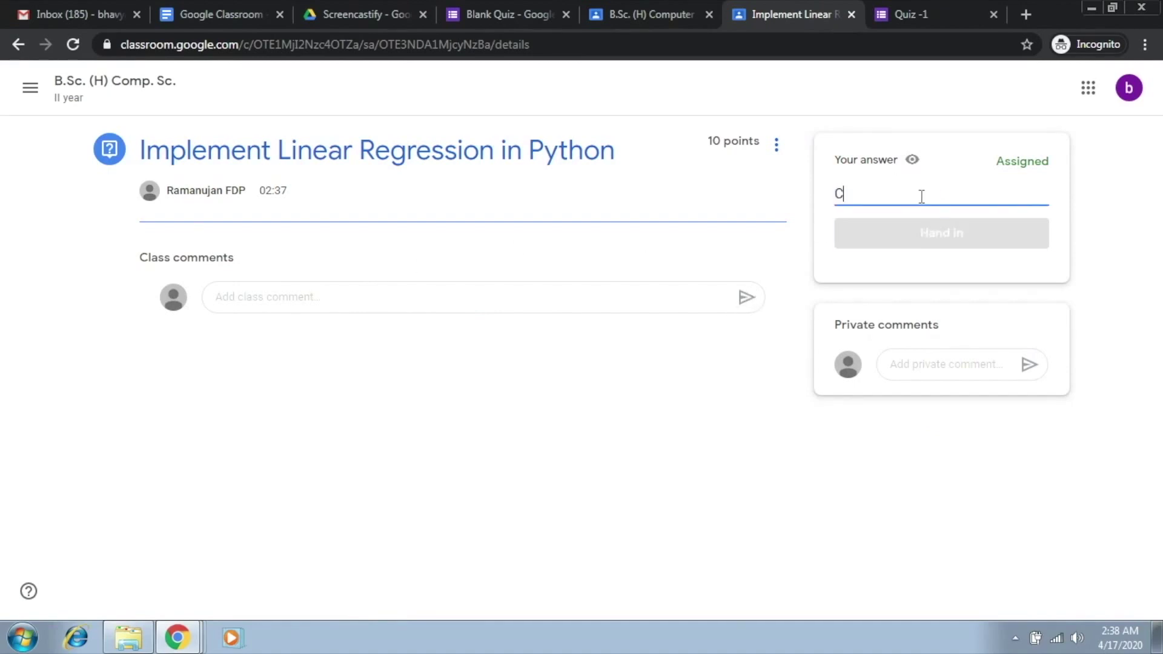
text(ode....)
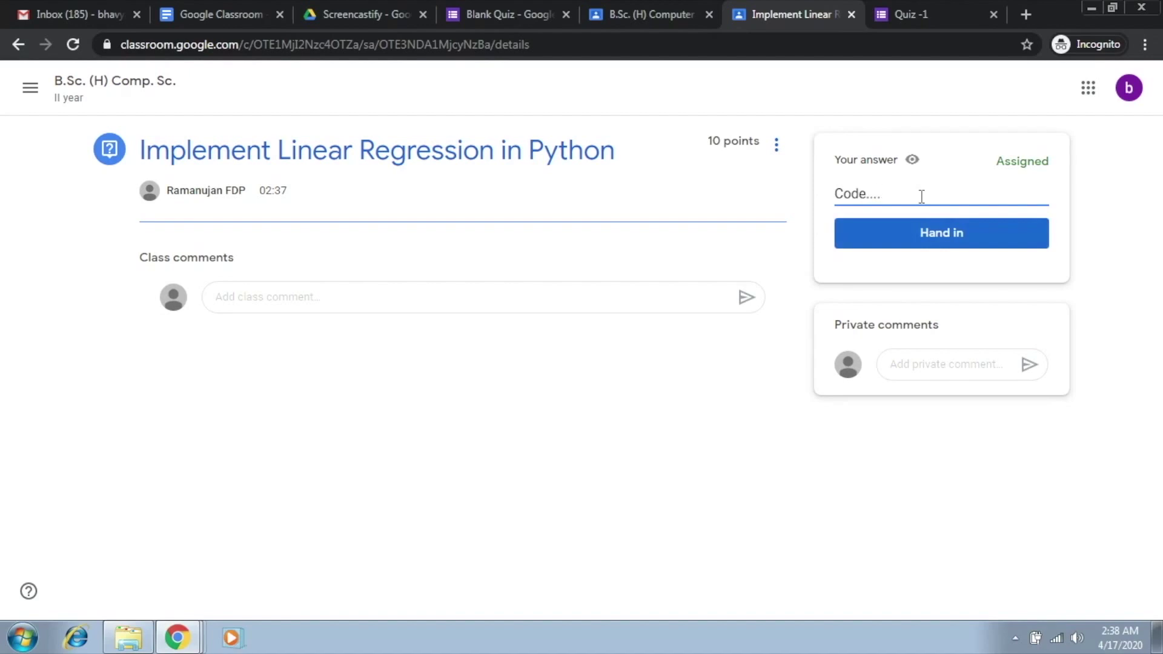
click(926, 239)
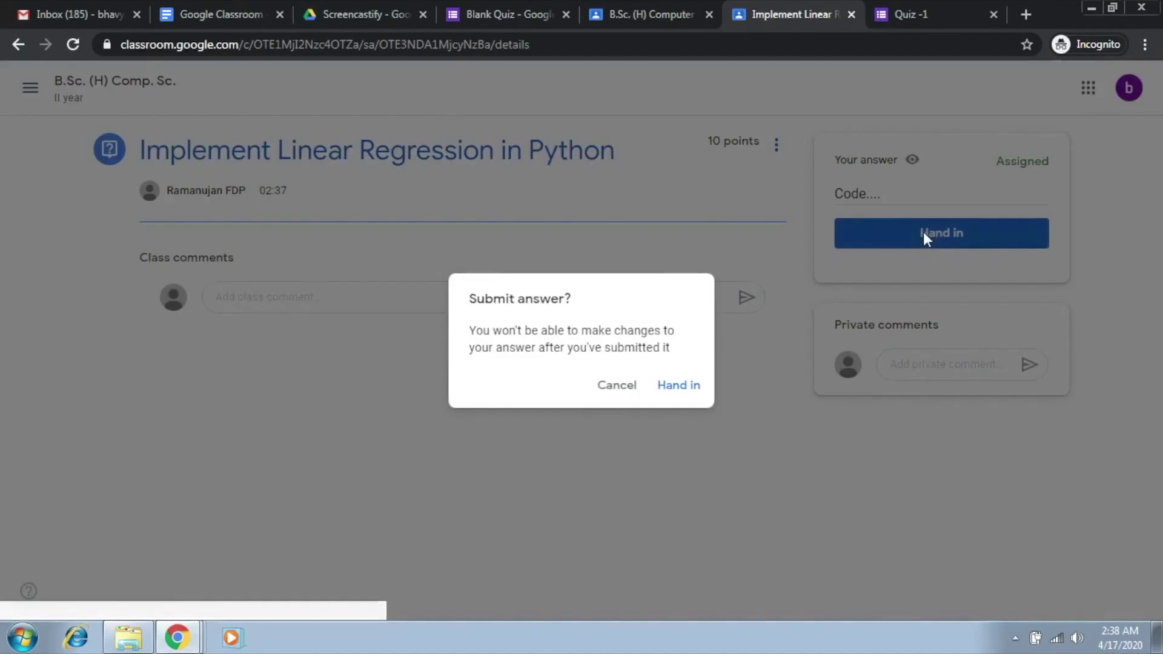
click(679, 384)
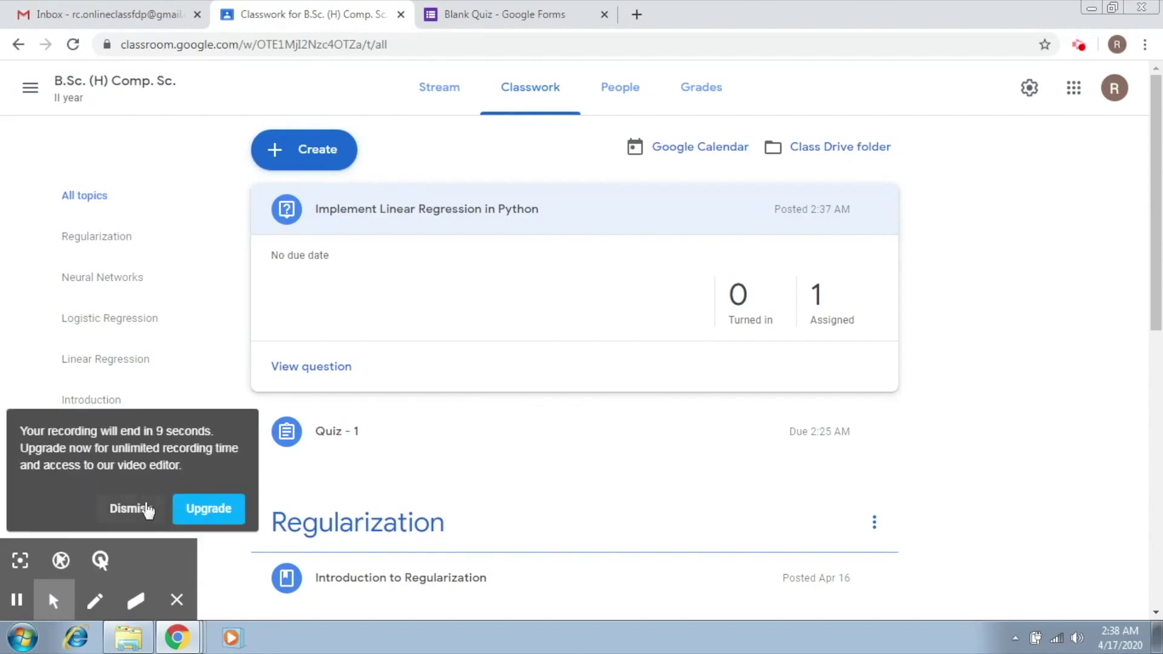
- Dismiss the Screencastify banner on the teacher's Classwork page
click(136, 548)
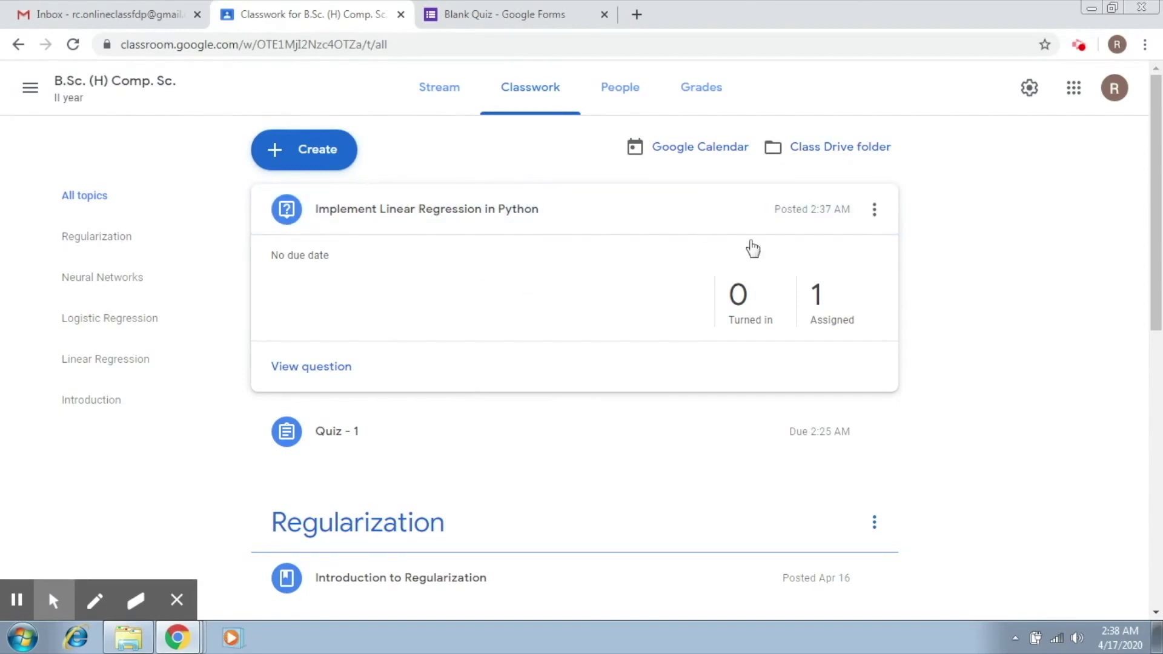